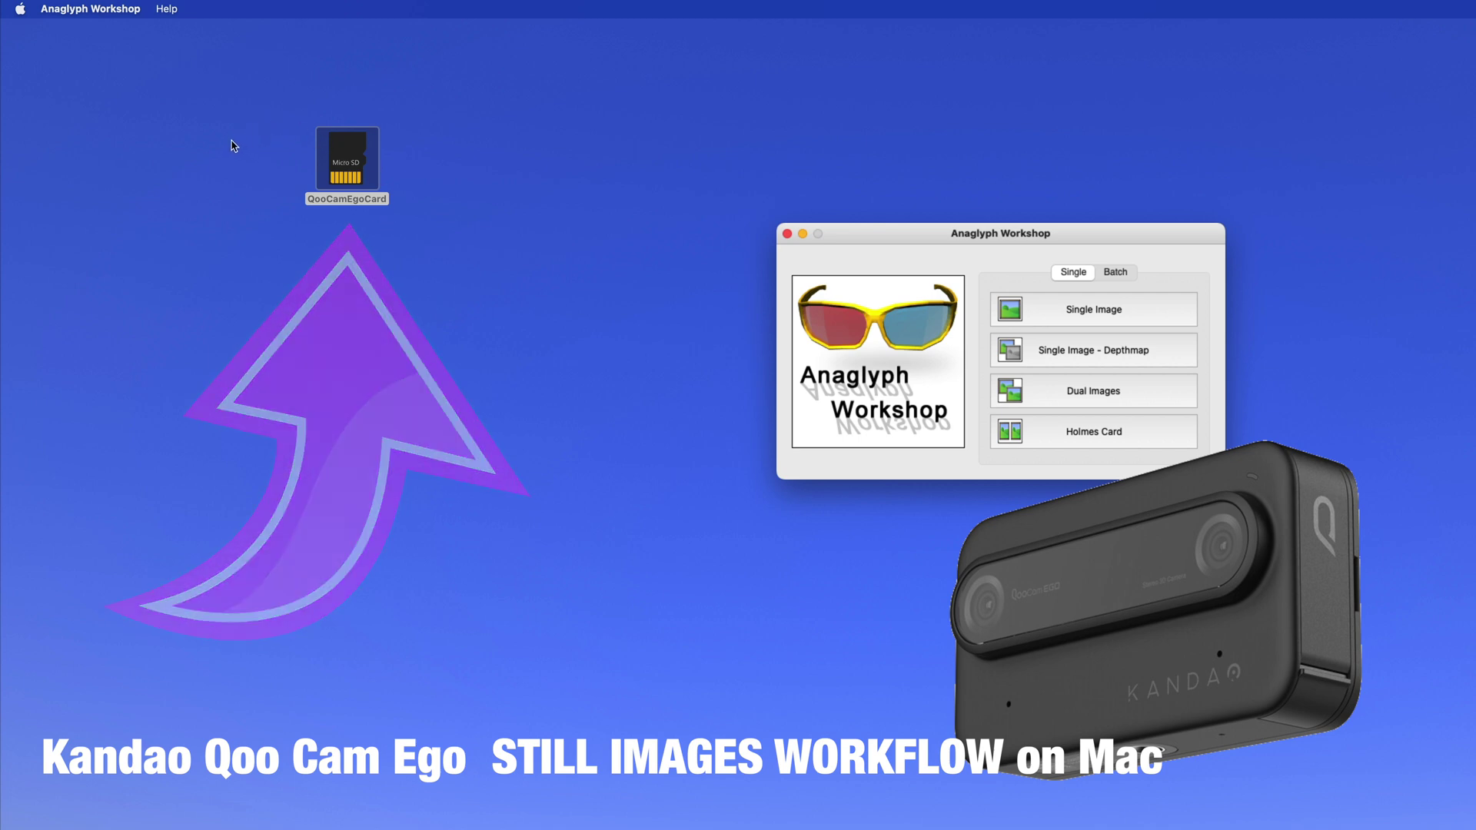
- Open the PHOTO folder on the QooCamEgoCard, showing folder 01, and reposition the Finder window
key(super+o)
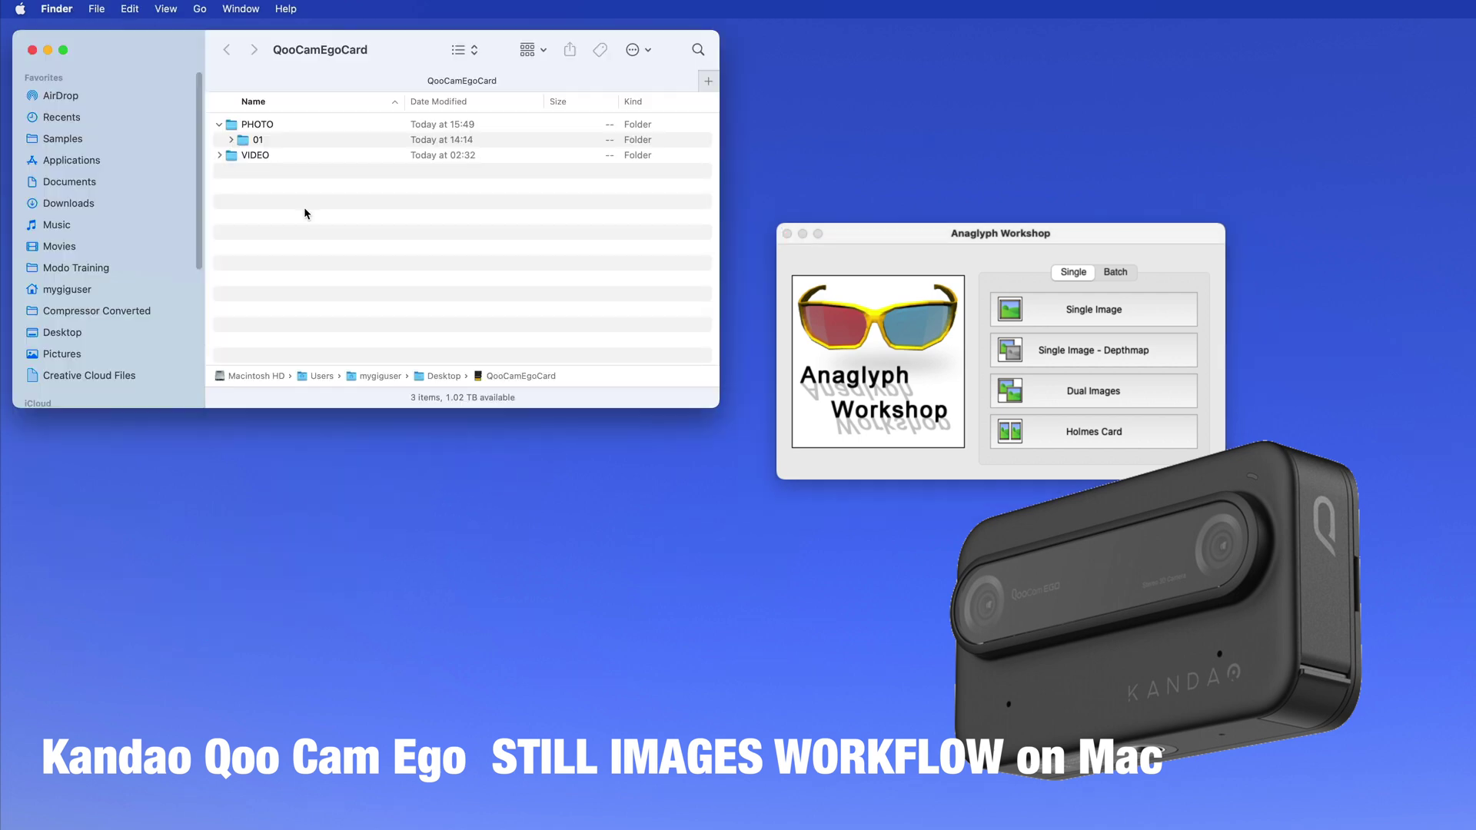
double_click(239, 126)
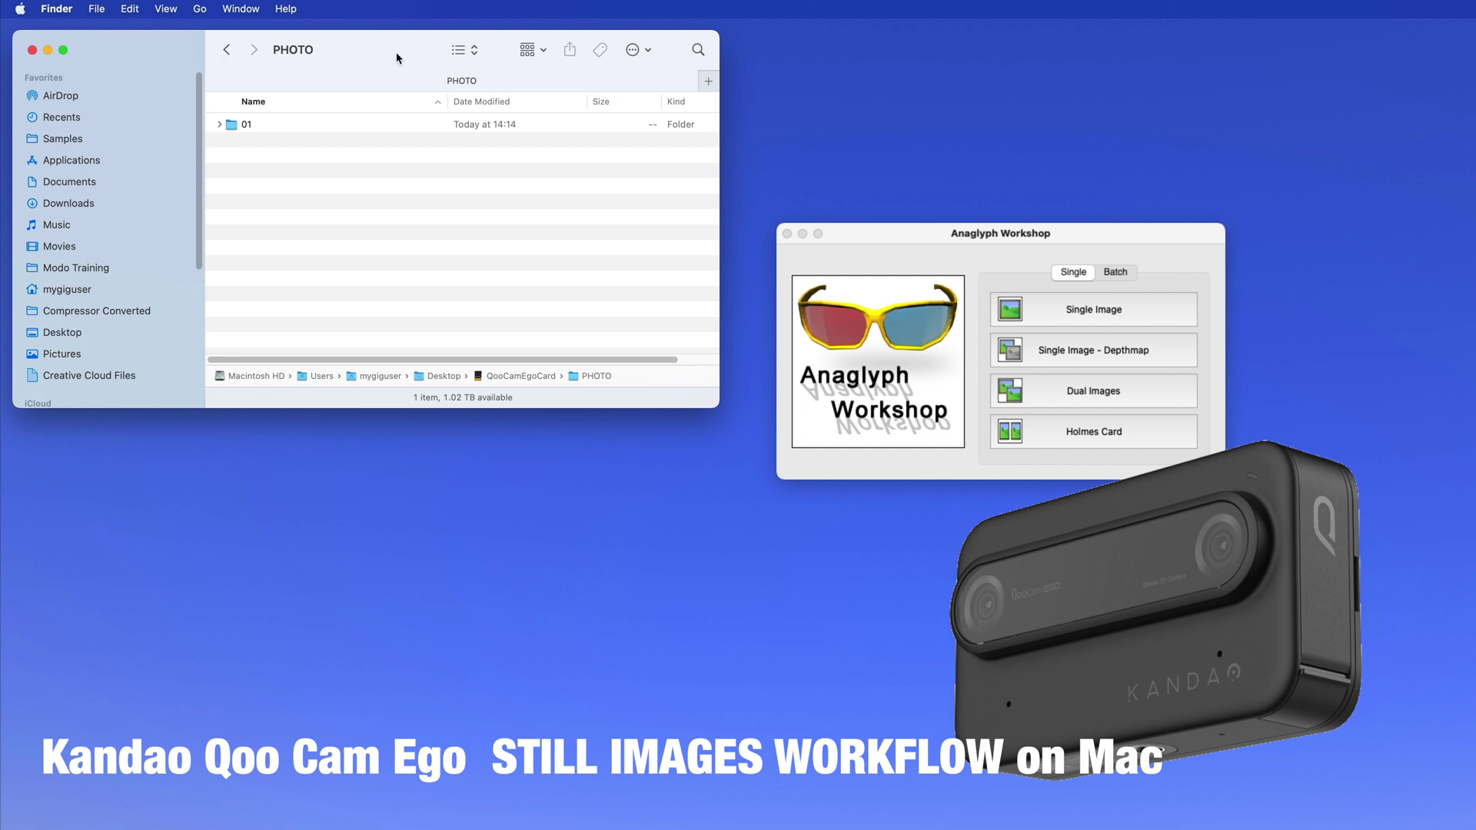
mouse_move(396, 55)
mouse_down()
mouse_move(384, 85)
mouse_move(398, 73)
mouse_up()
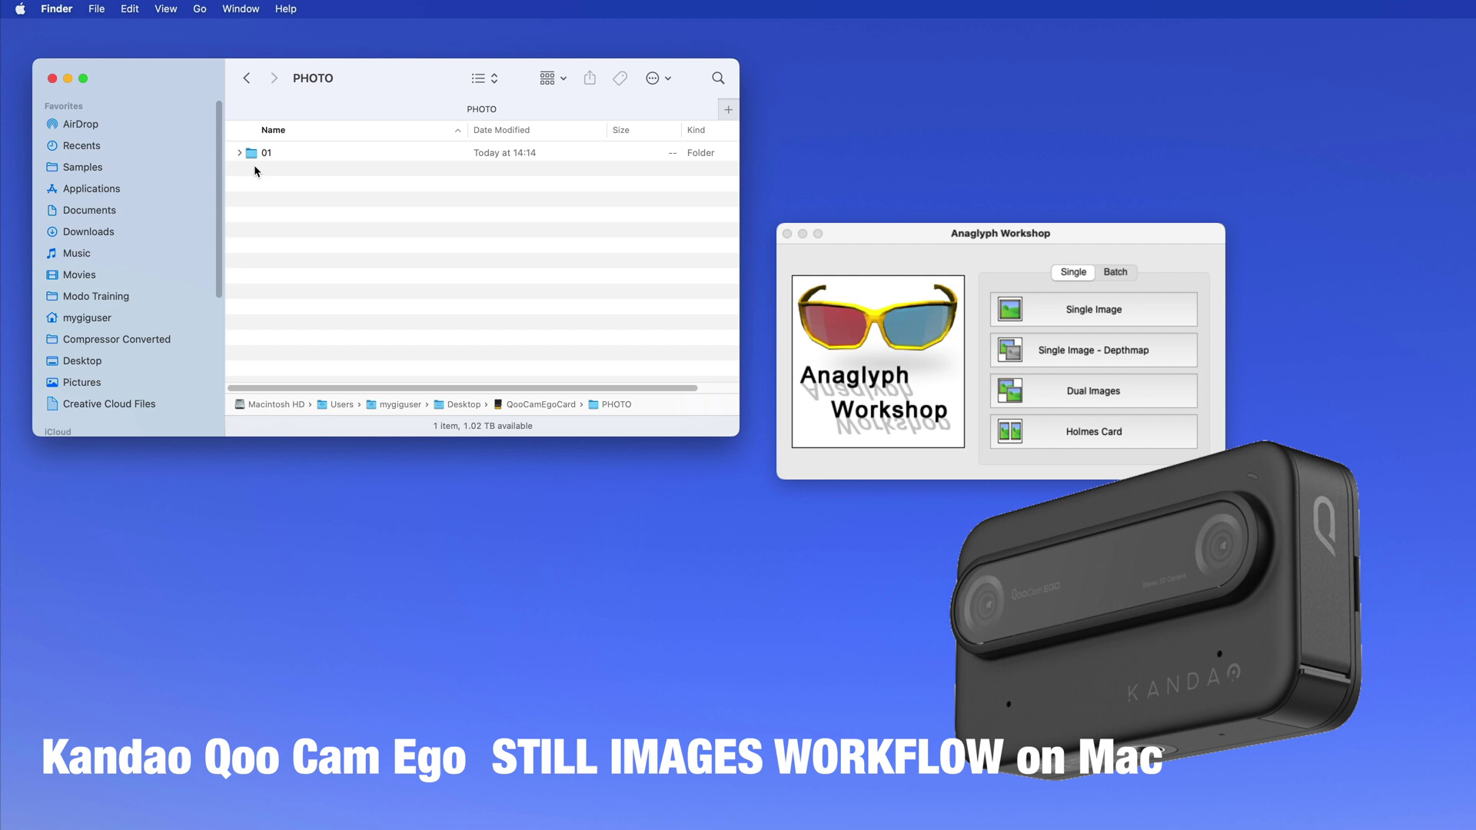
- Create two new folders in PHOTO, named BWAnaglyph and ColorAnaglyph
right_click(264, 219)
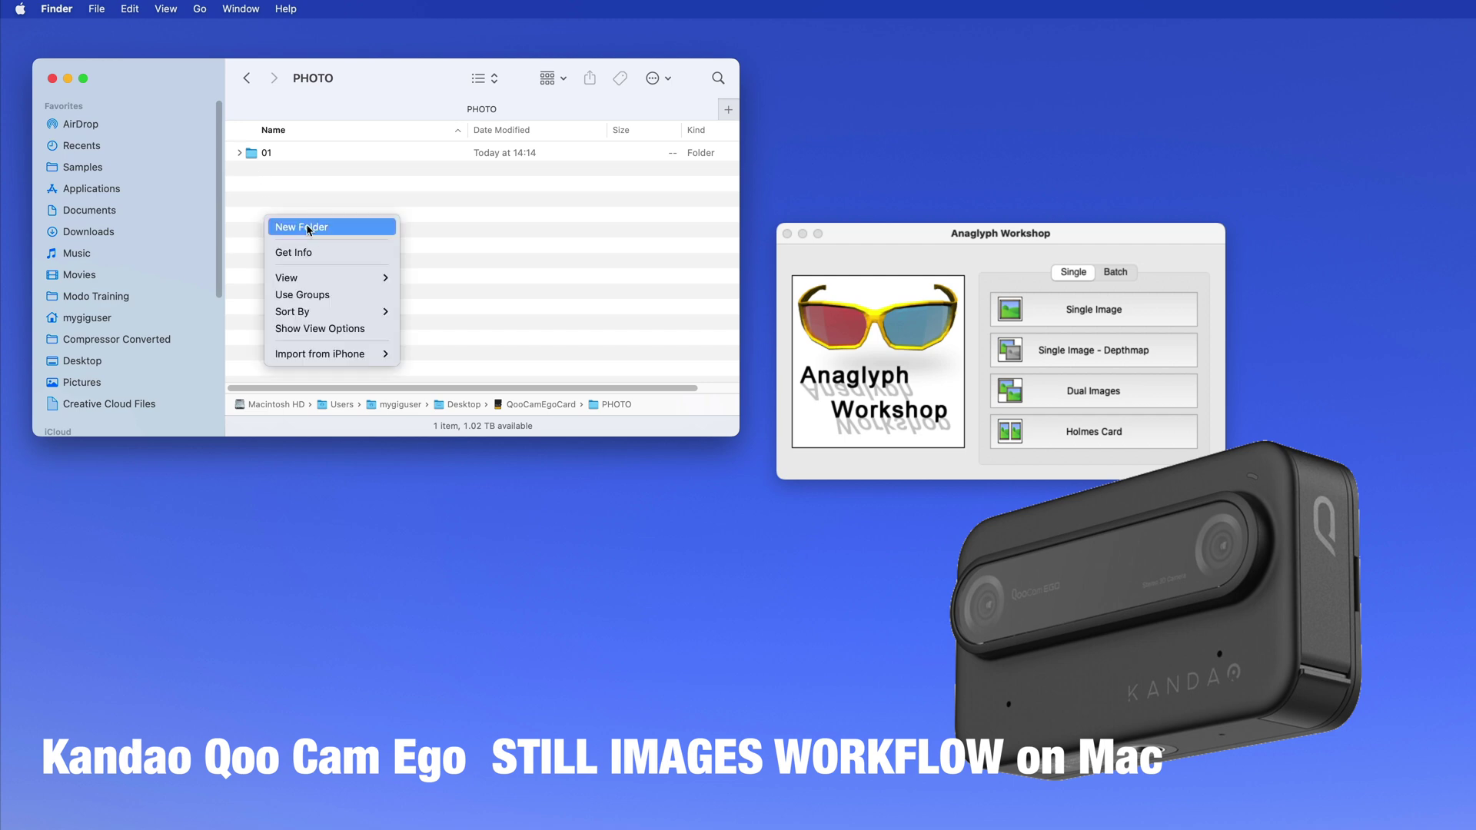
click(312, 228)
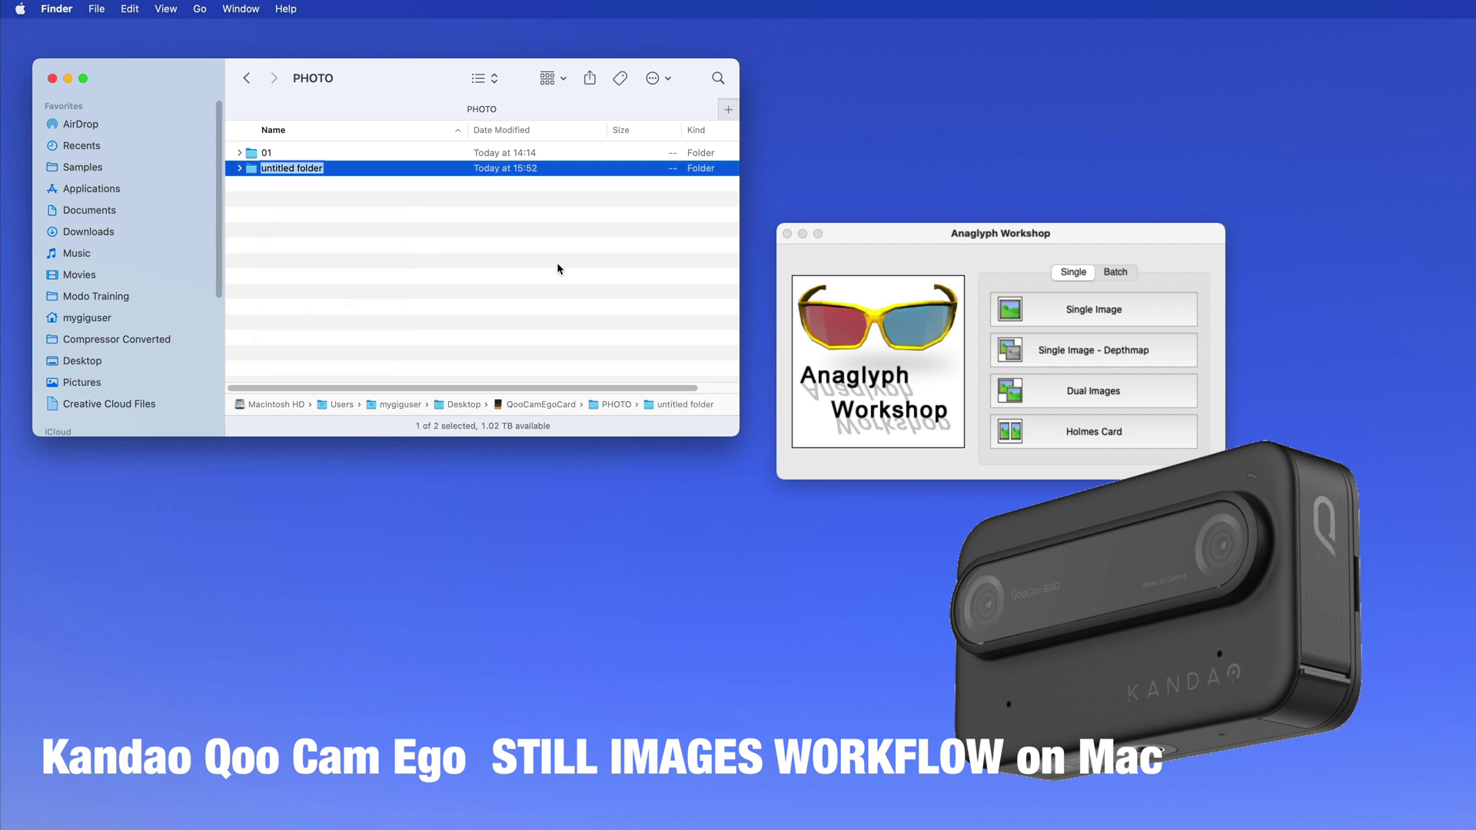
text(BWAnaglyph)
key(Return)
key(super+shift+n)
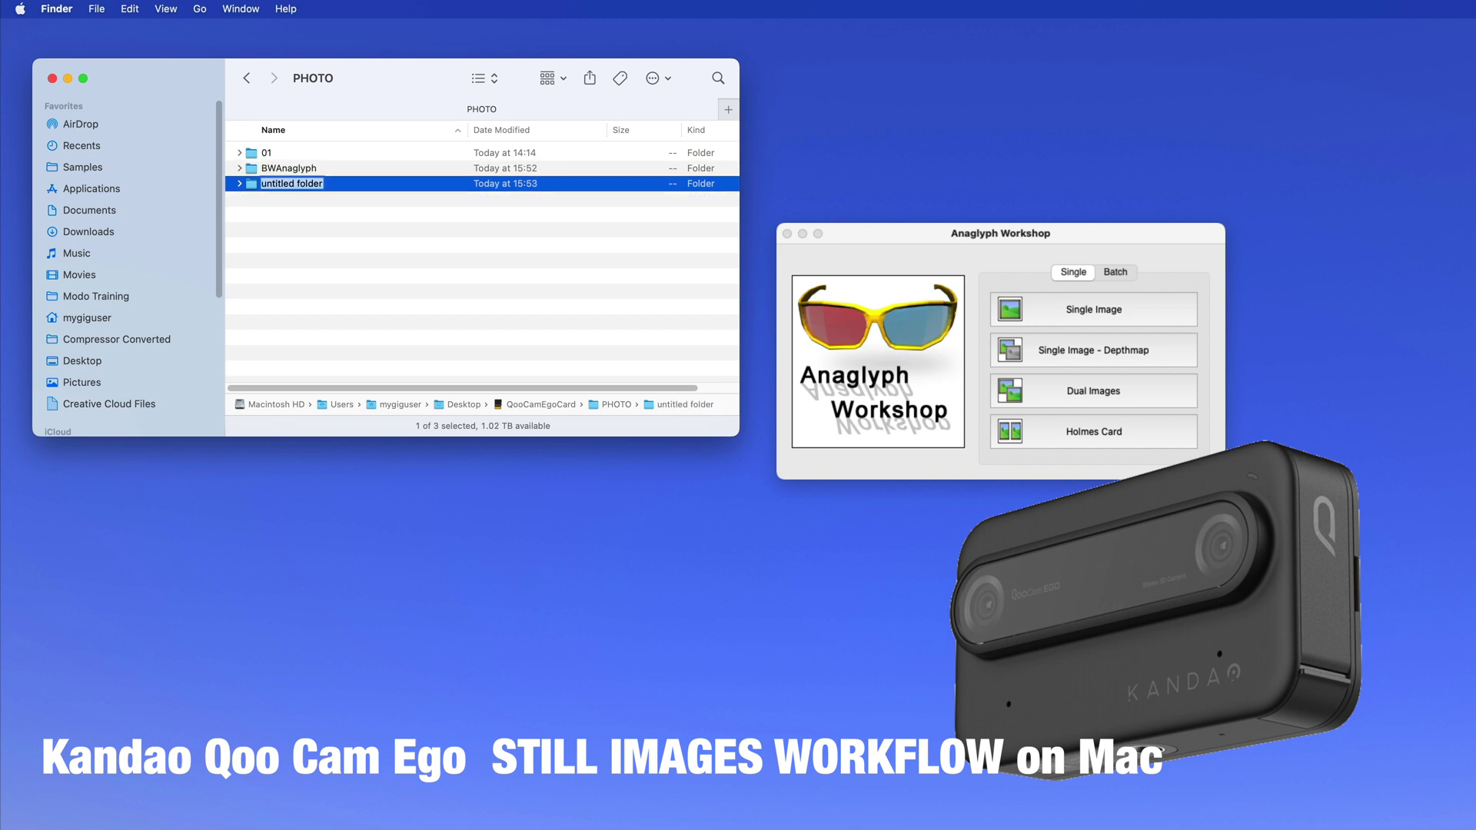
text(ColorAnaglyph)
key(Return)
- Open Batch - Dual Images and set the Source Folders pop-up to Side By Side Images
click(309, 169)
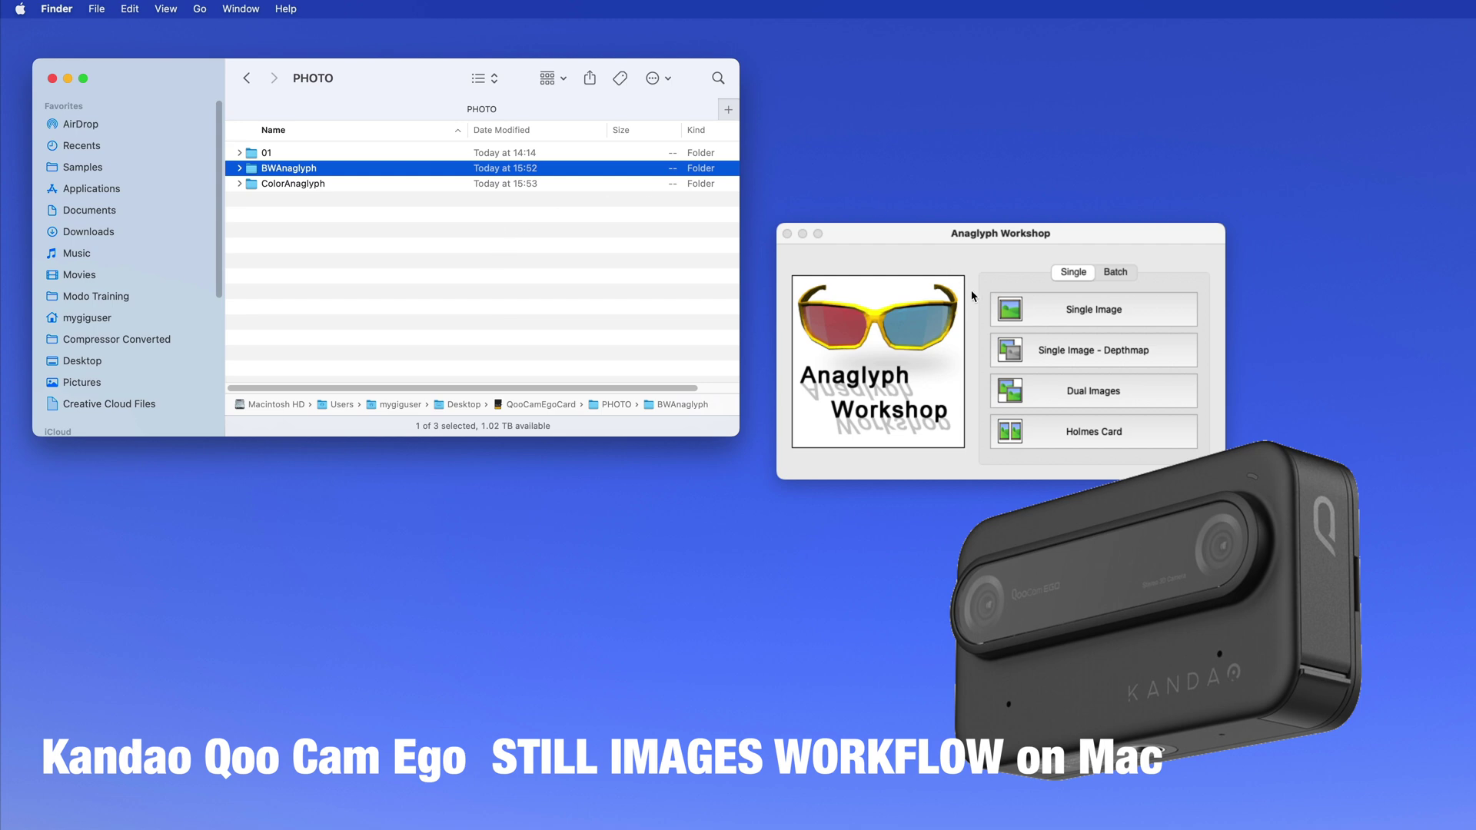
click(1118, 274)
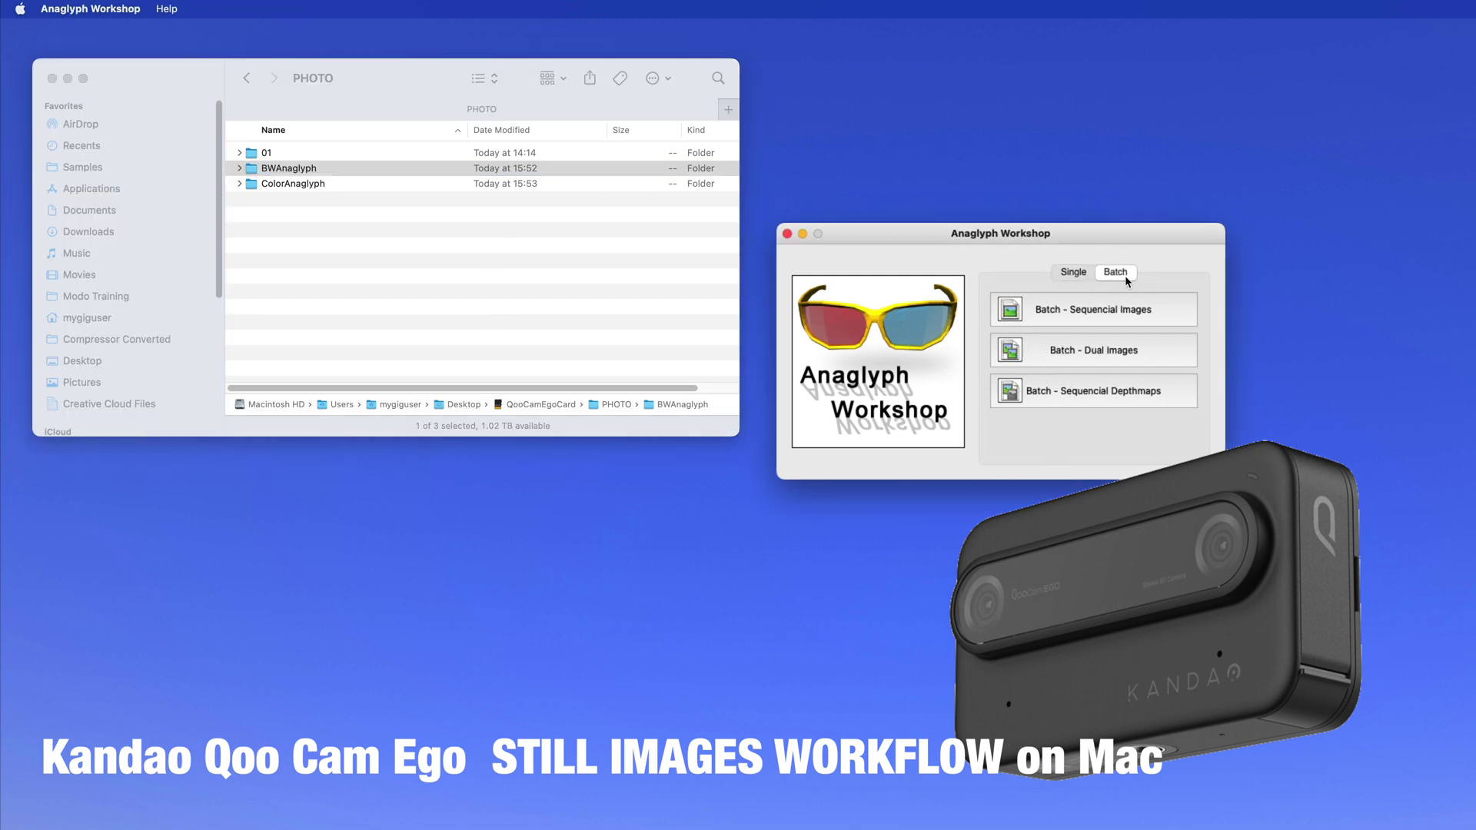
click(1099, 352)
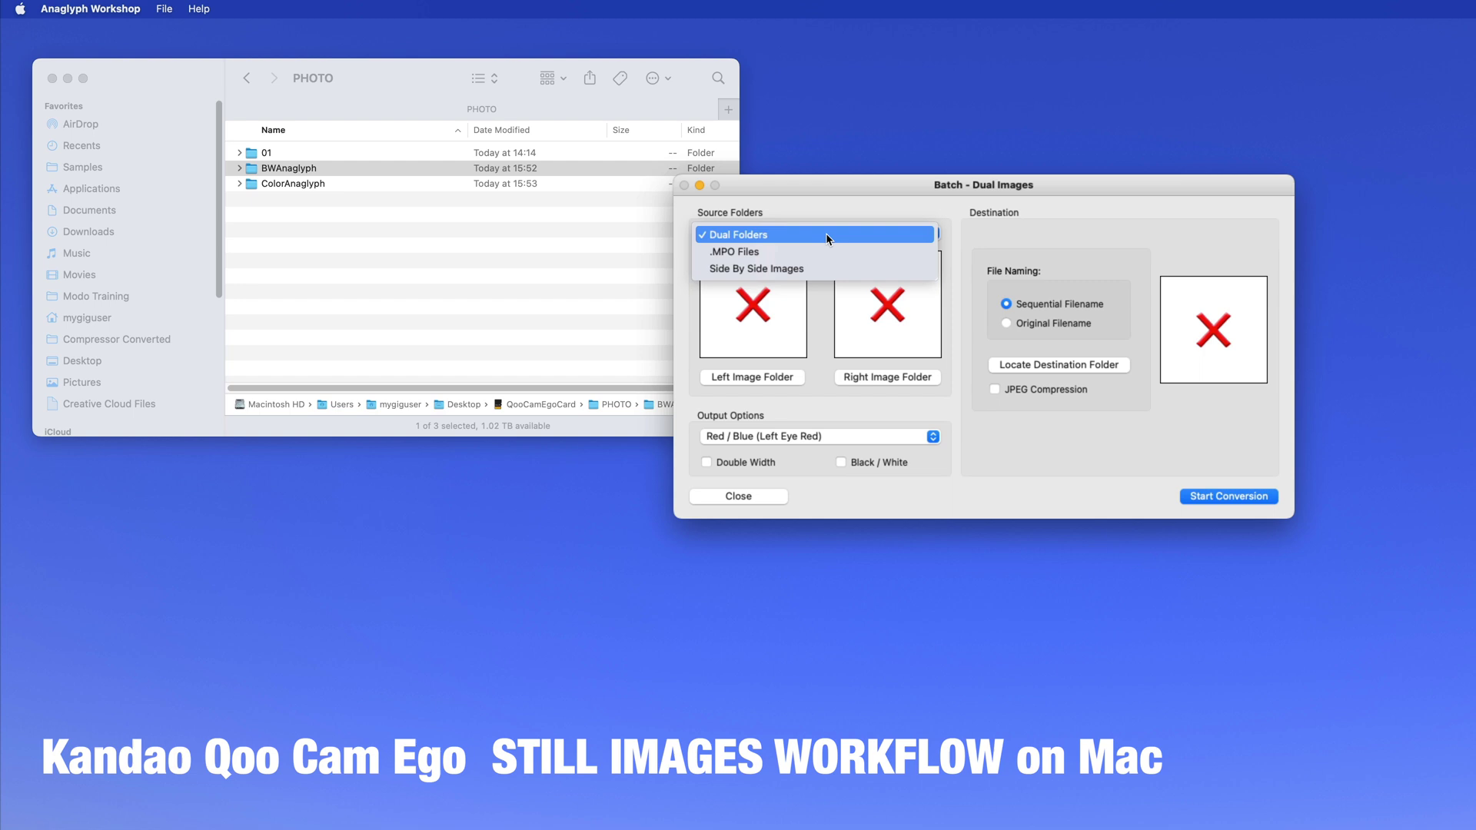
click(826, 233)
click(765, 269)
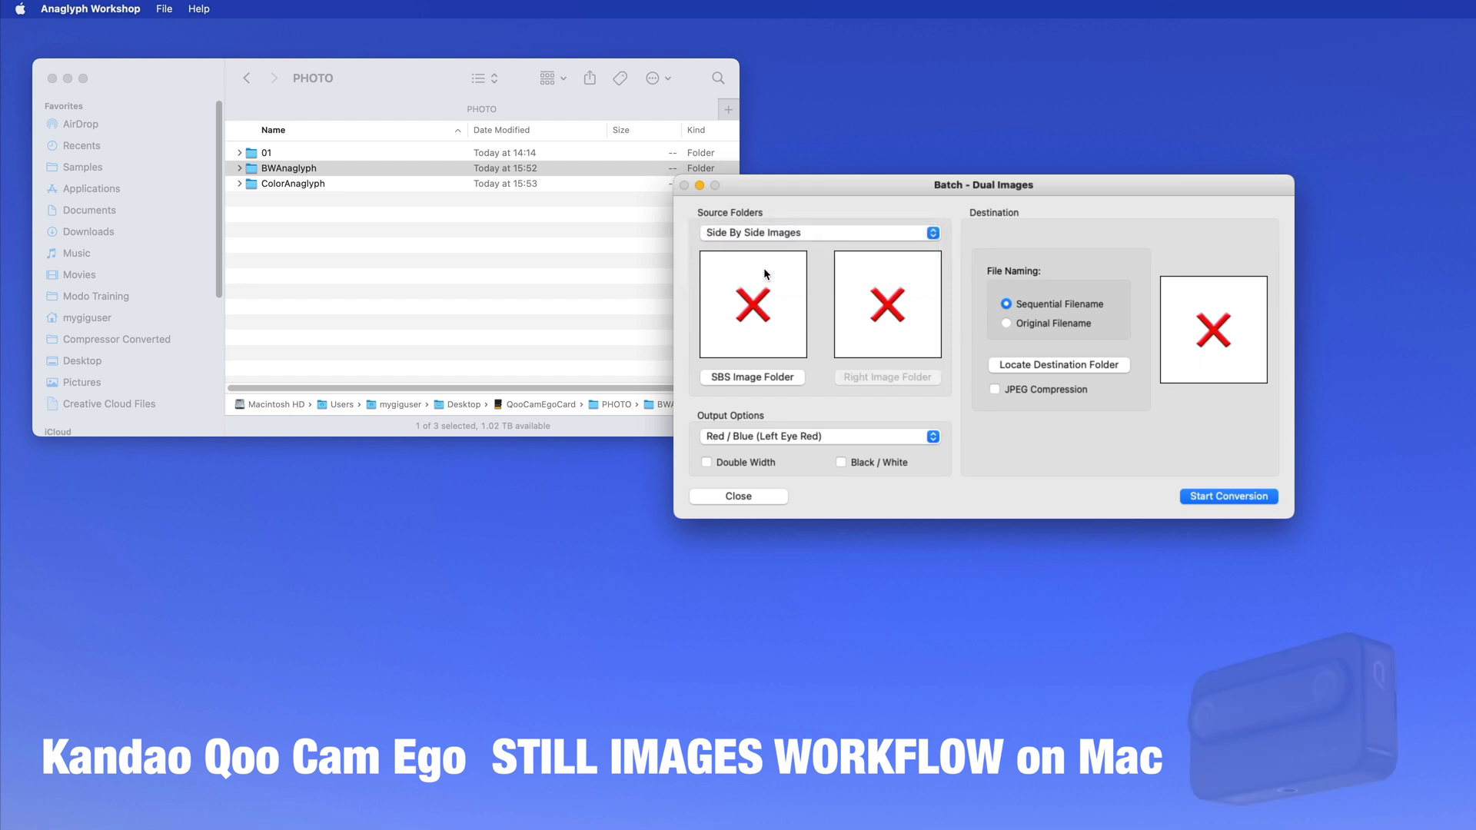
click(262, 154)
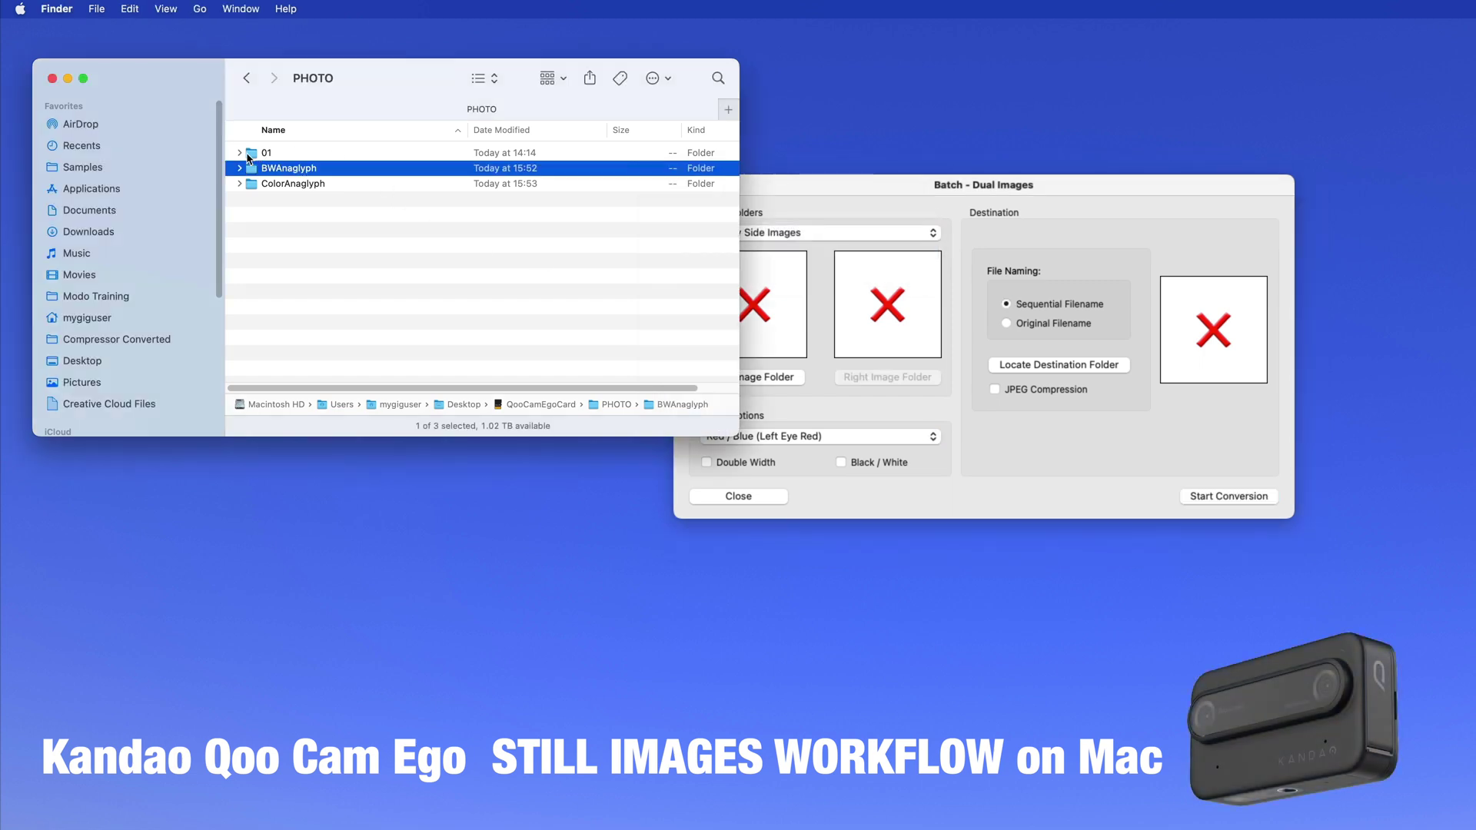
click(240, 153)
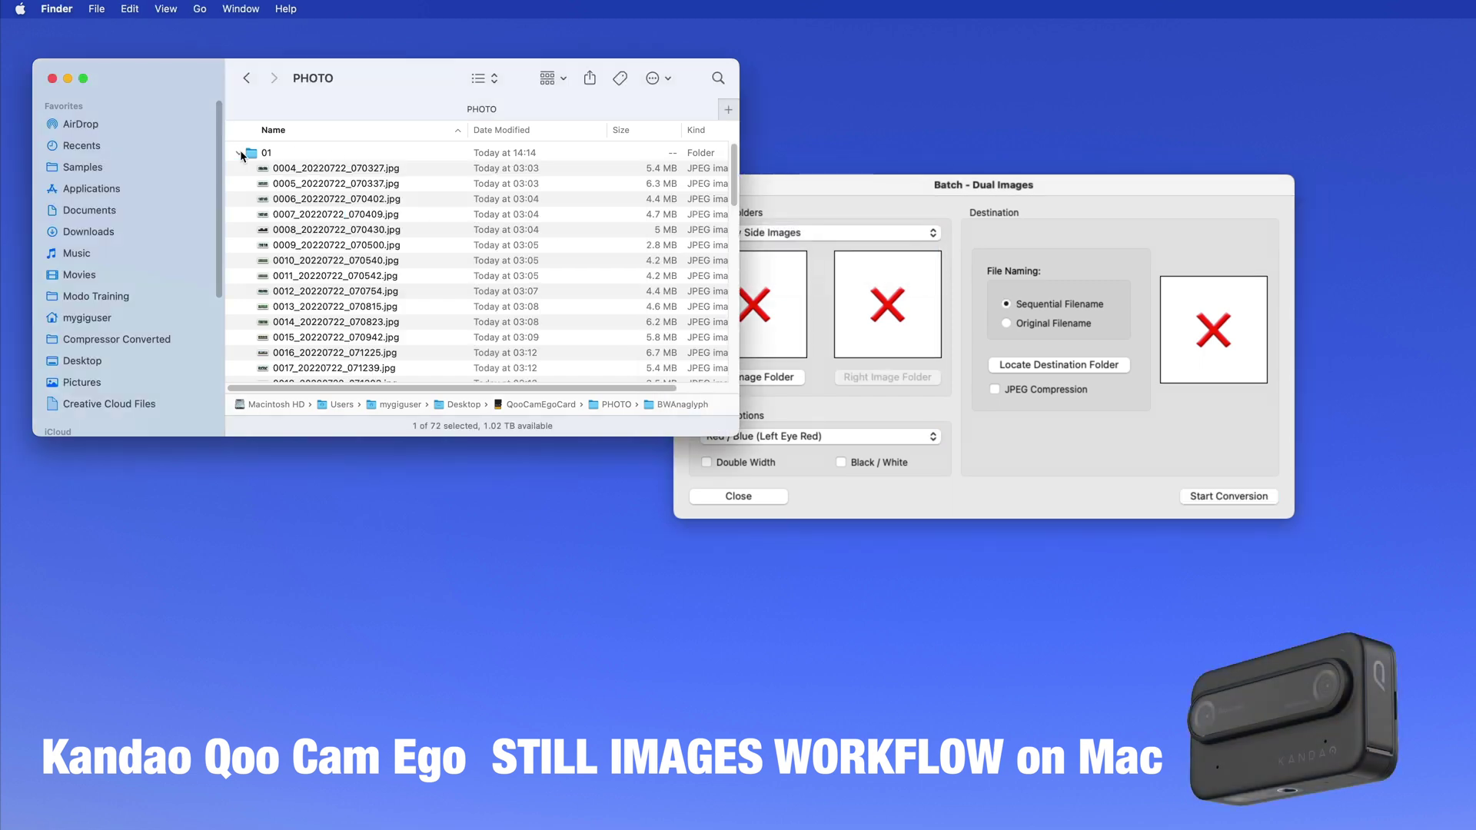
click(322, 248)
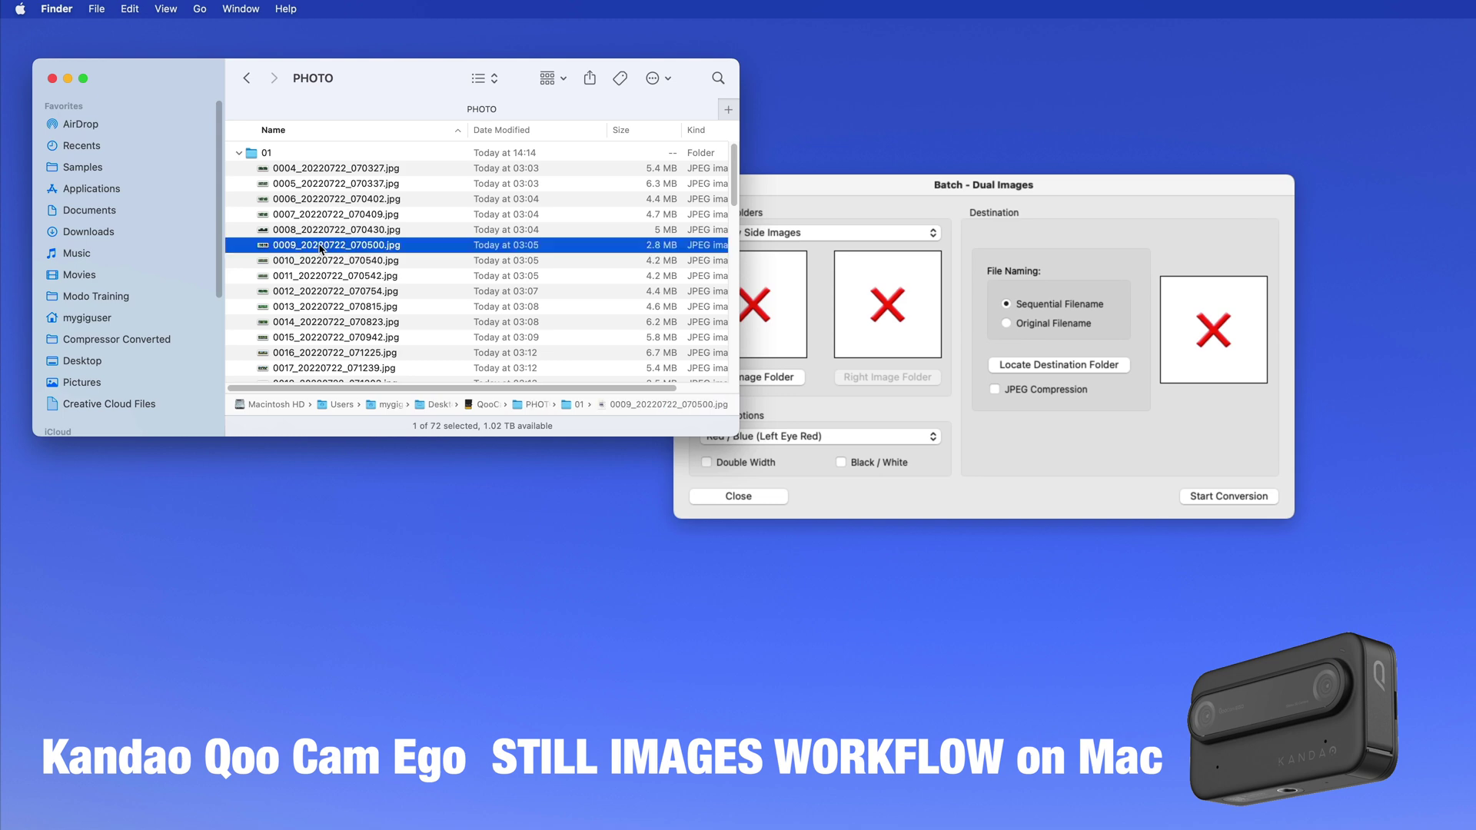
double_click(264, 249)
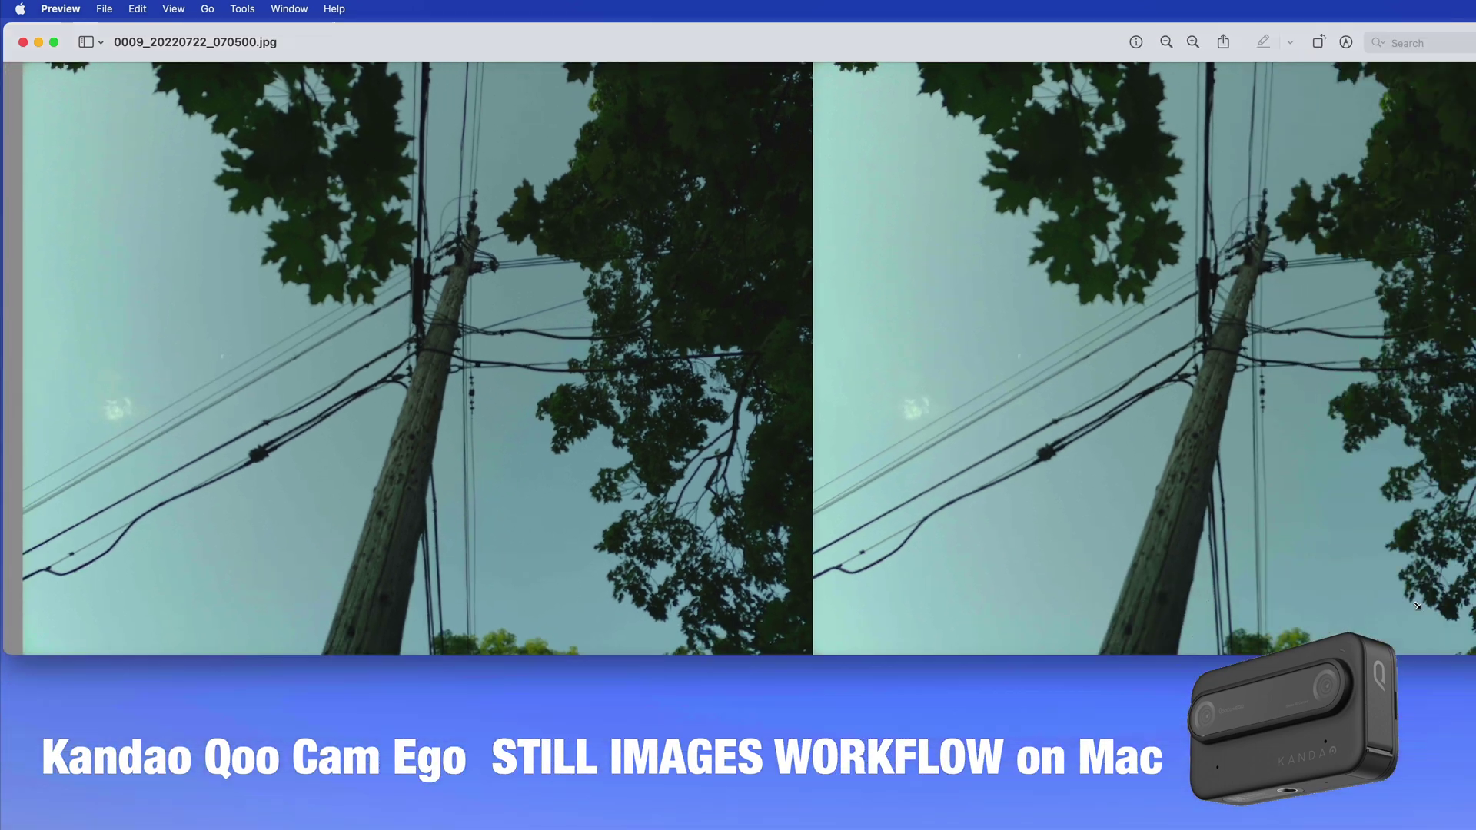
drag(1472, 788, 561, 303)
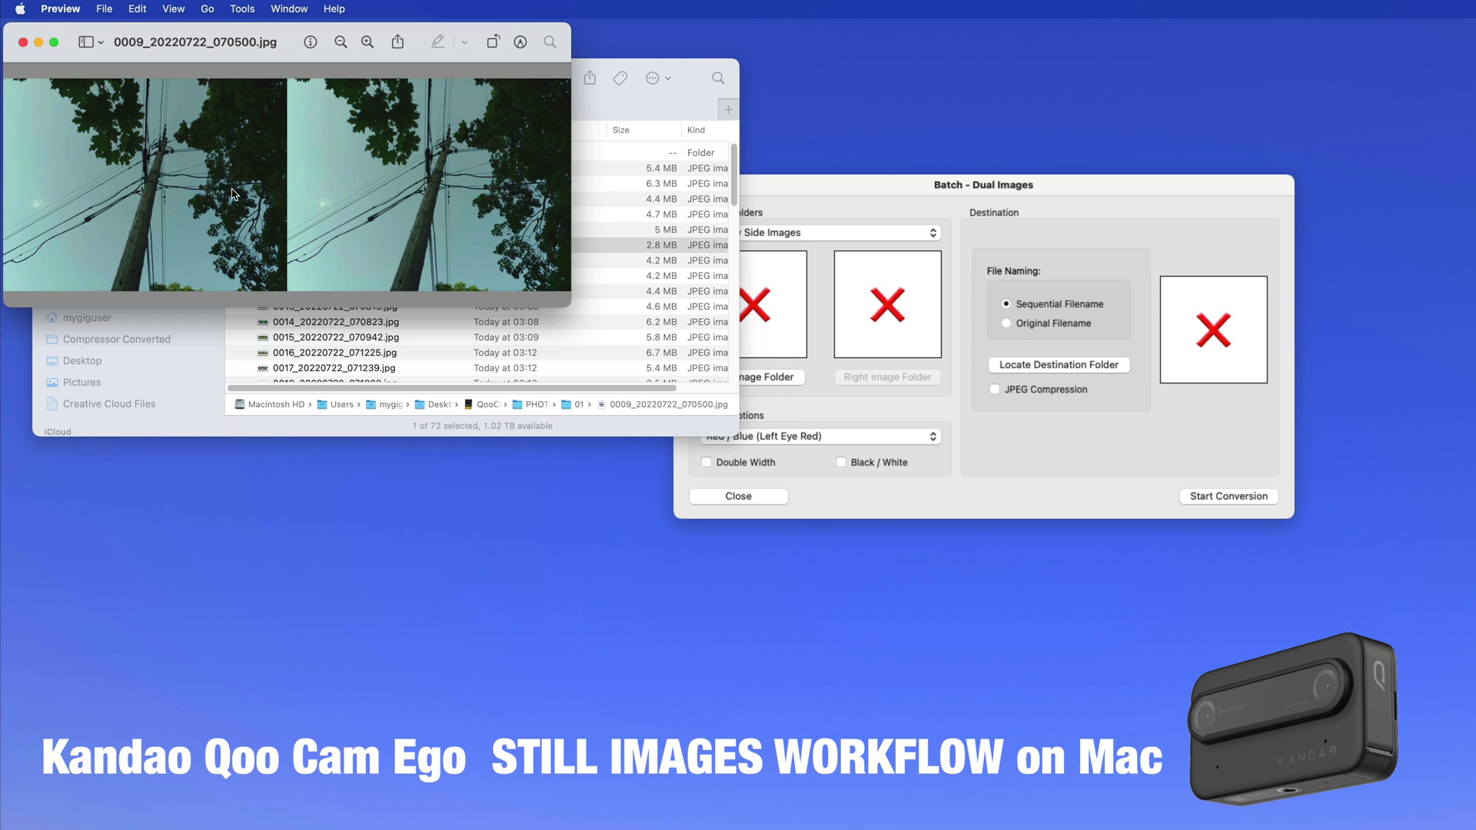
click(23, 42)
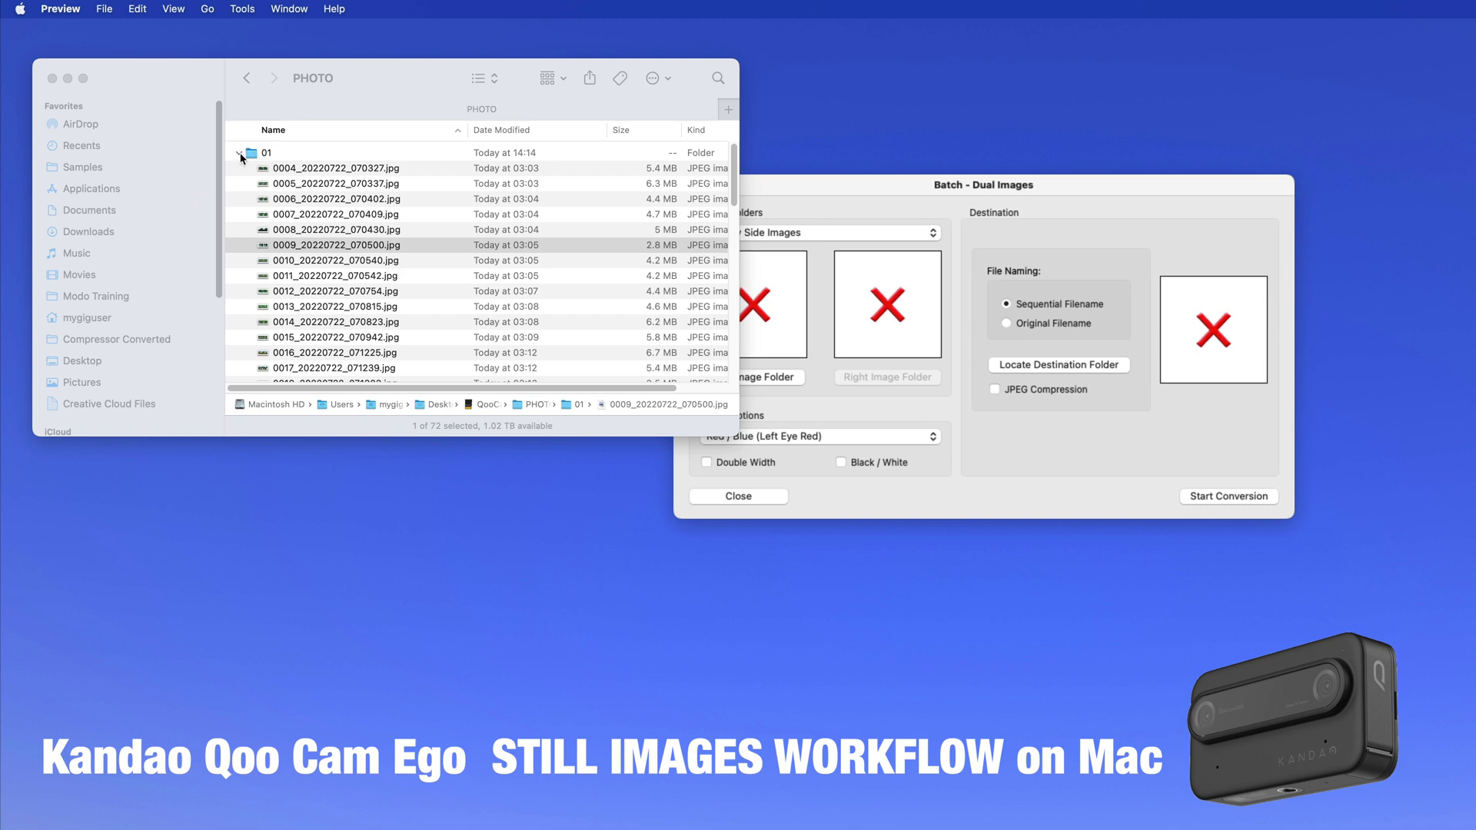
click(240, 156)
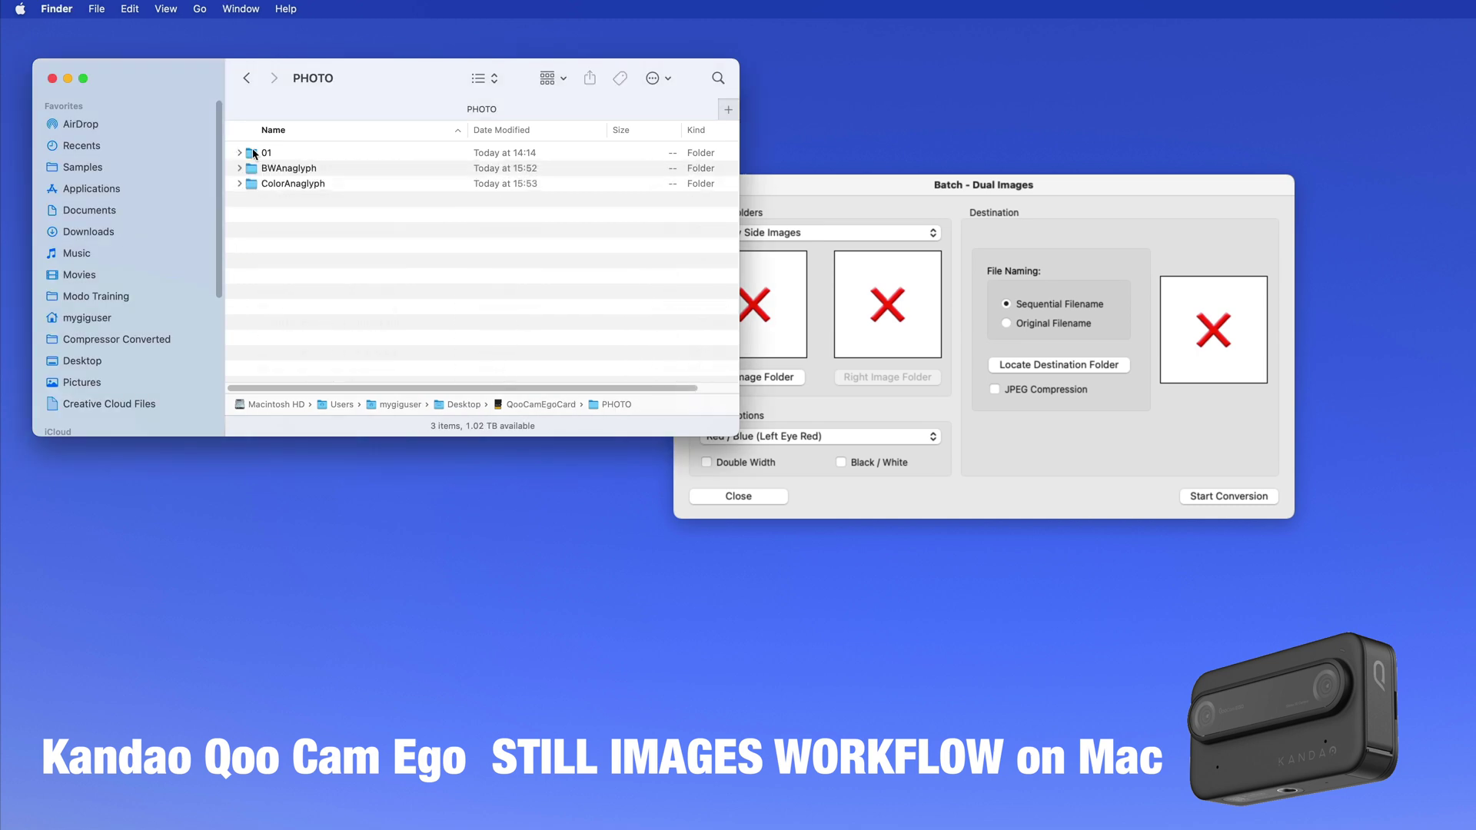
- Set folder 01 as the batch's side-by-side source folder
click(828, 405)
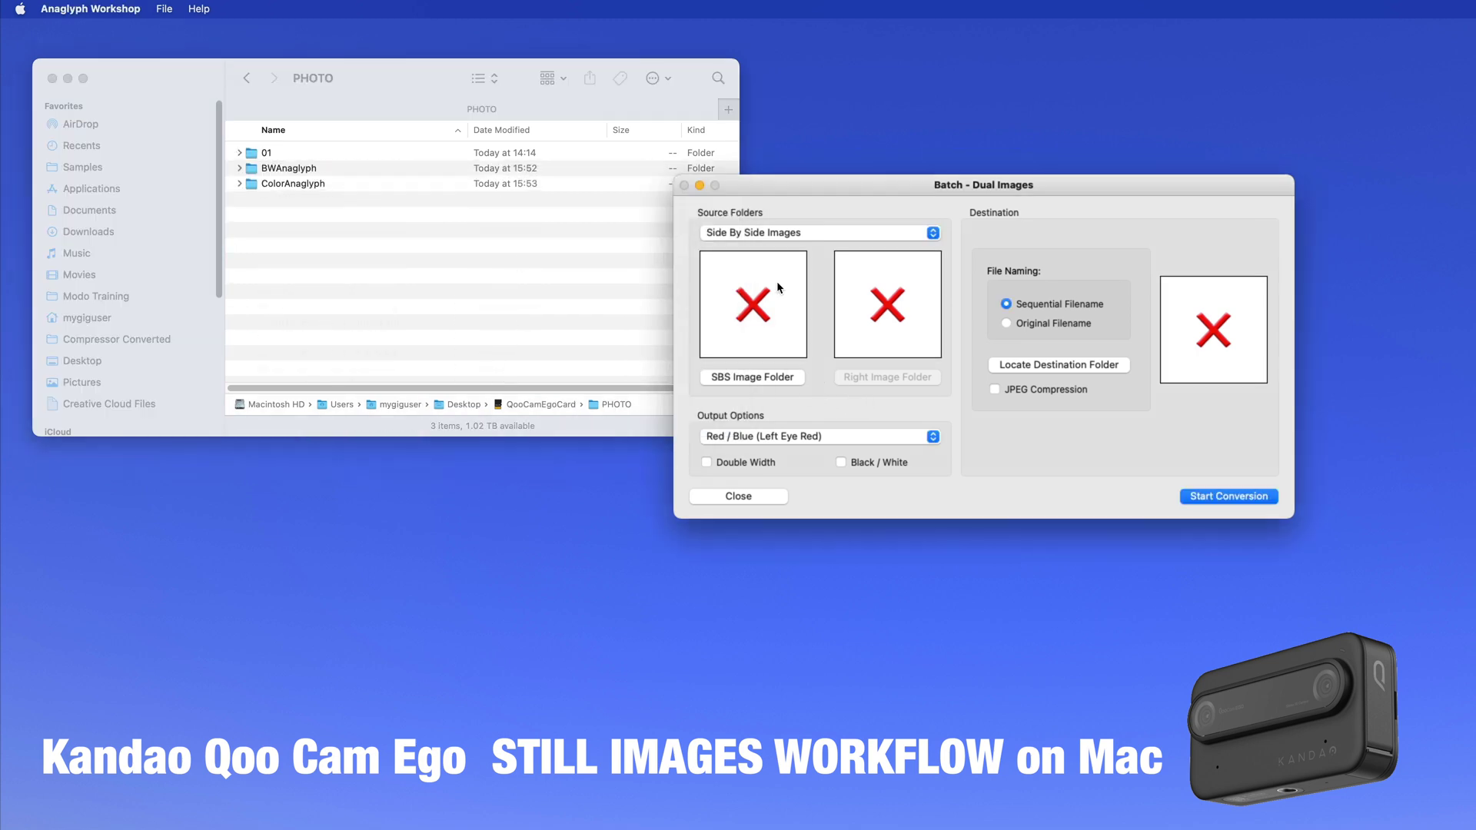
click(747, 377)
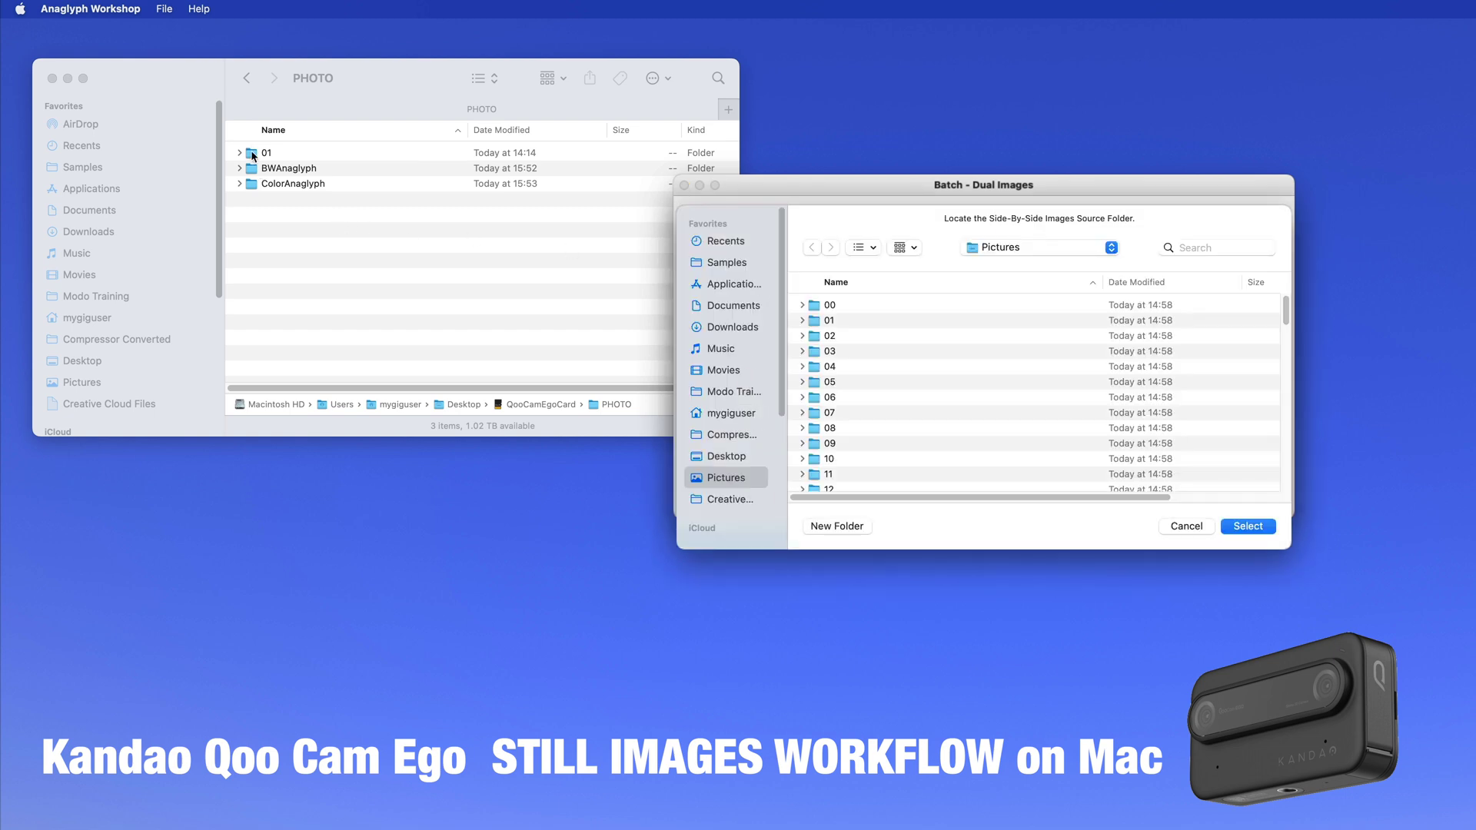
drag(253, 156, 991, 349)
click(1248, 525)
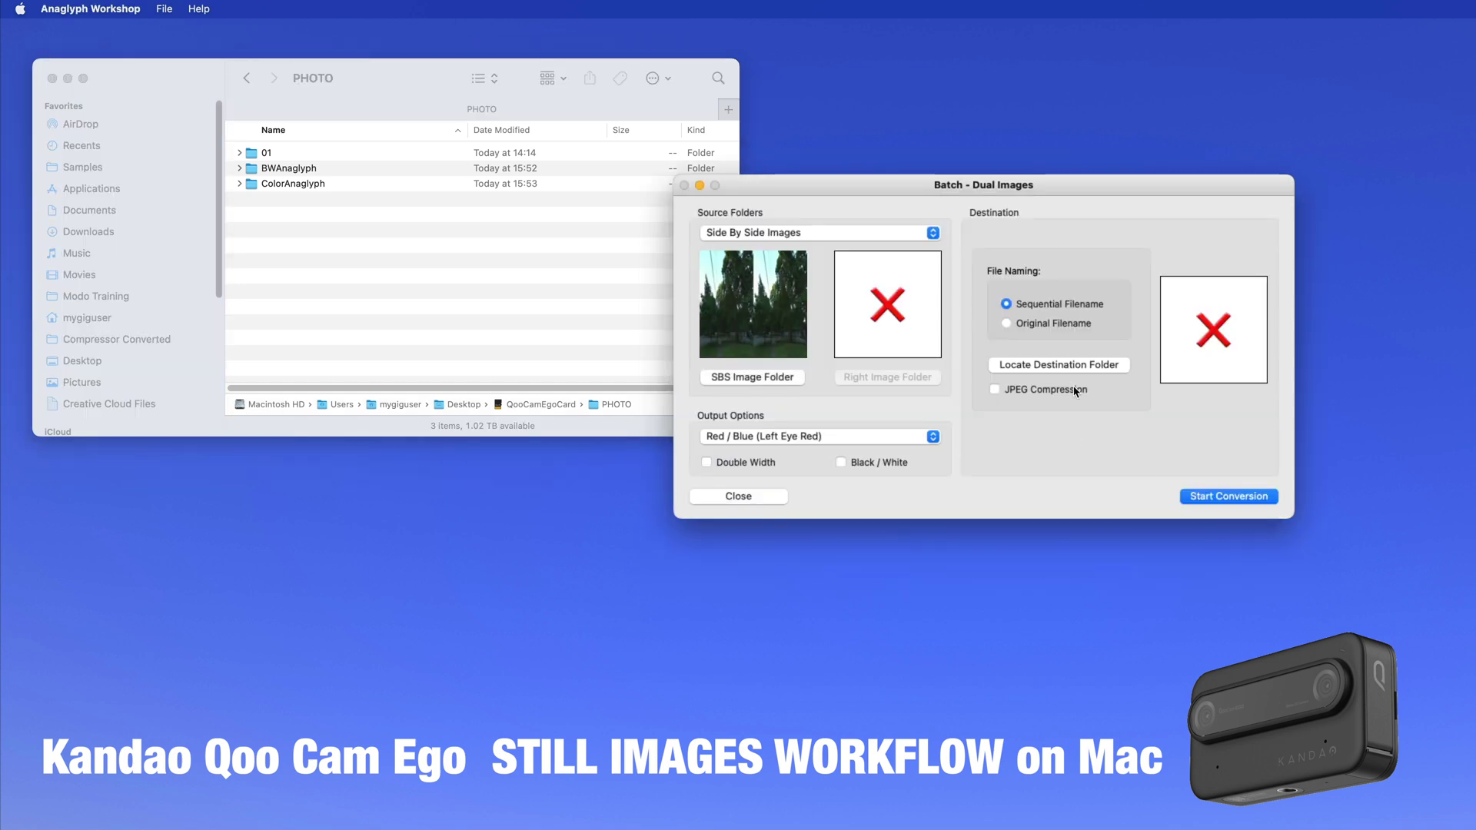
- Set BWAnaglyph as the batch destination folder
click(1048, 367)
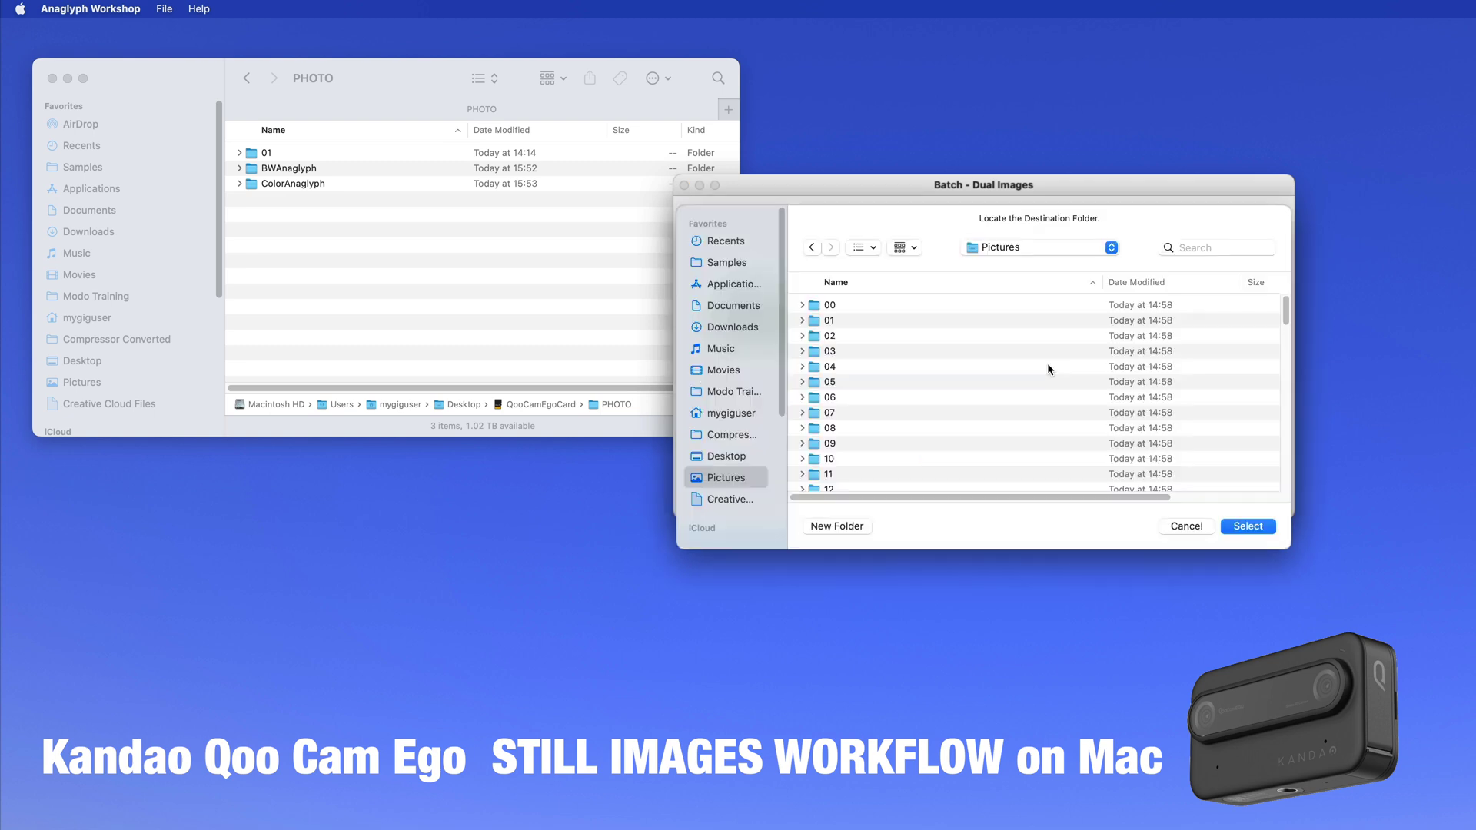
drag(251, 167, 983, 359)
click(1258, 529)
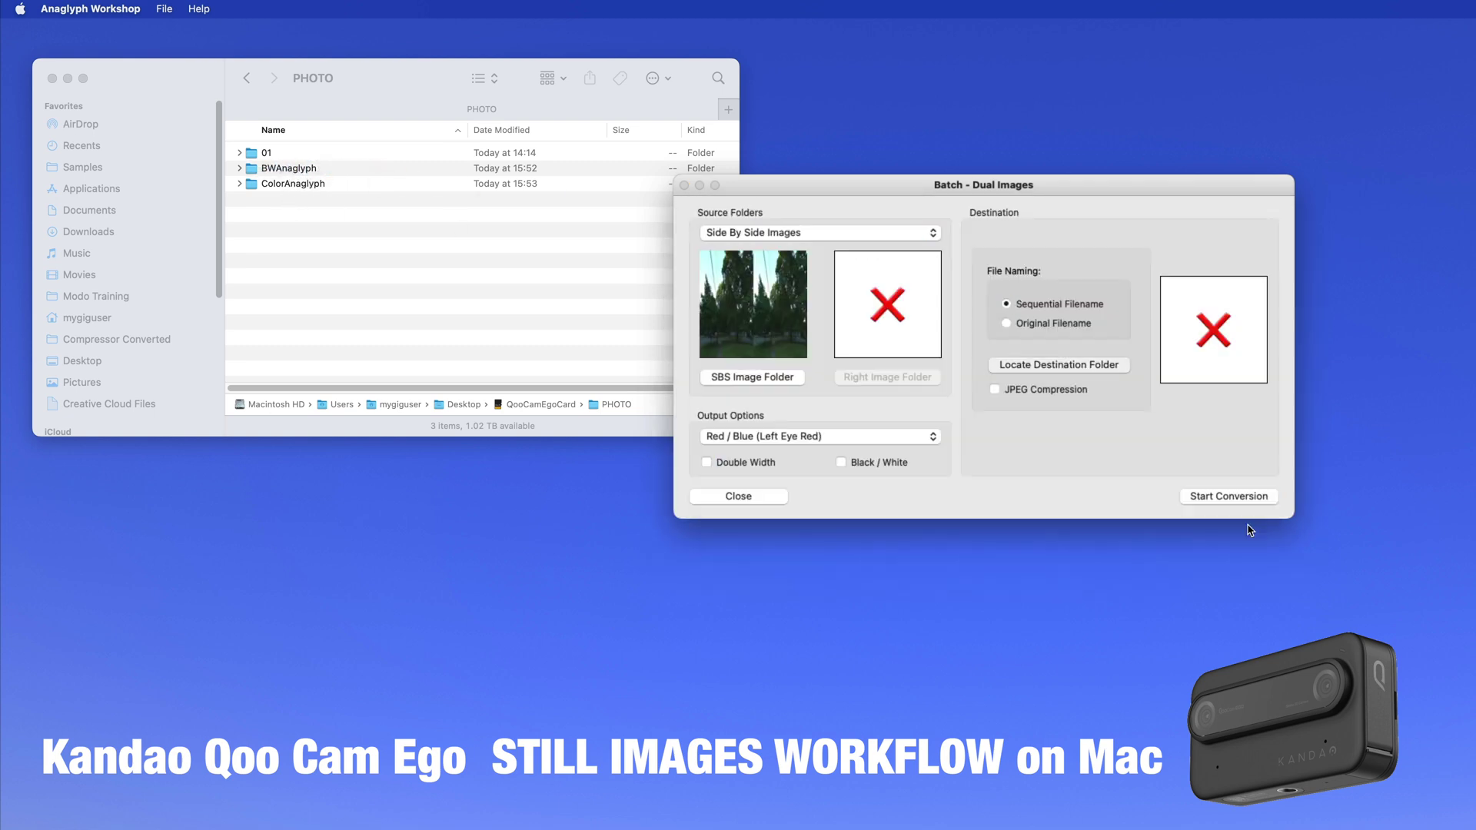
- Enable Black / White, choose Original Filename naming, and start the batch conversion
click(842, 464)
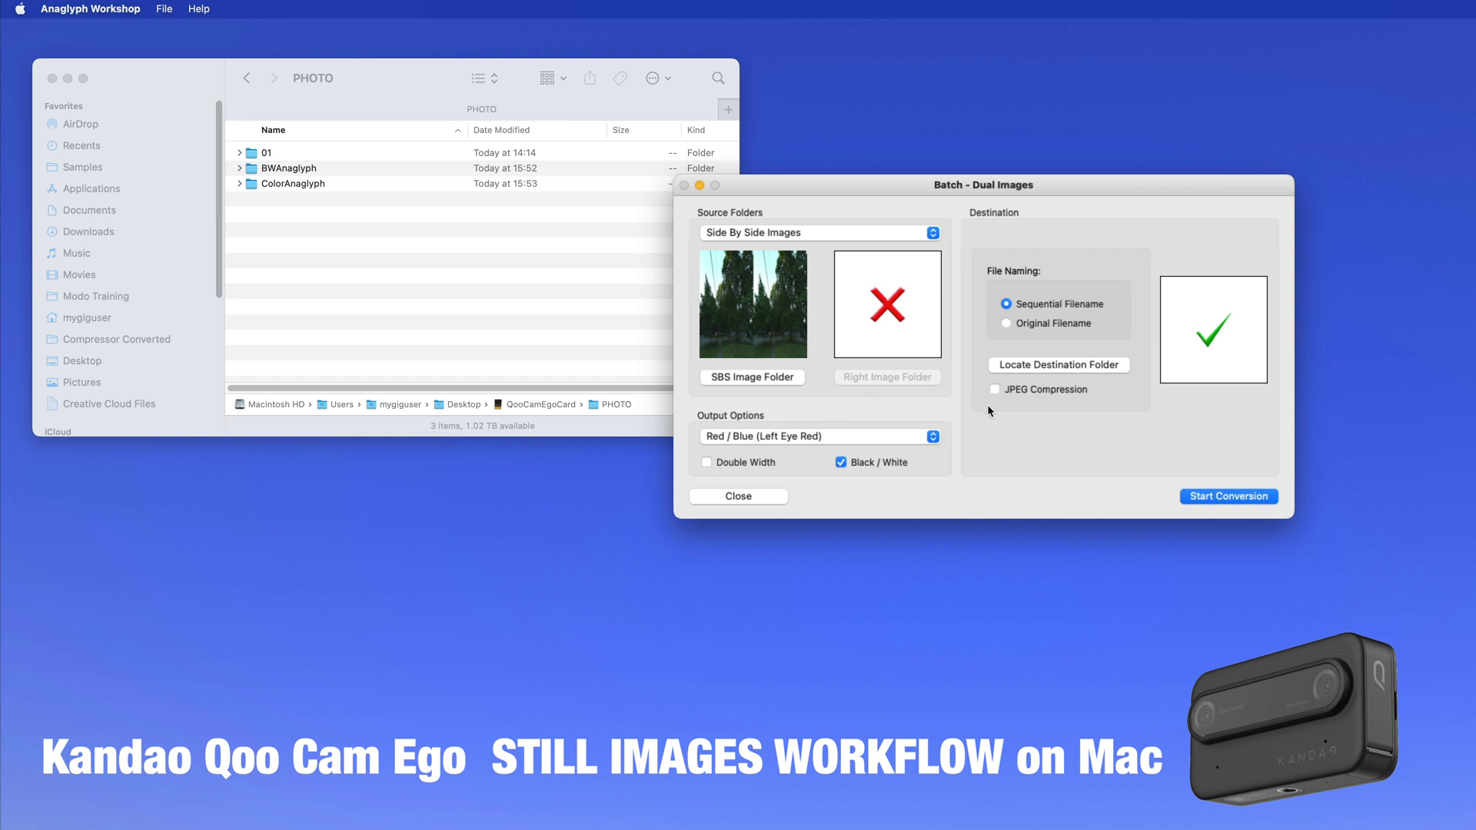
click(1007, 324)
click(1215, 498)
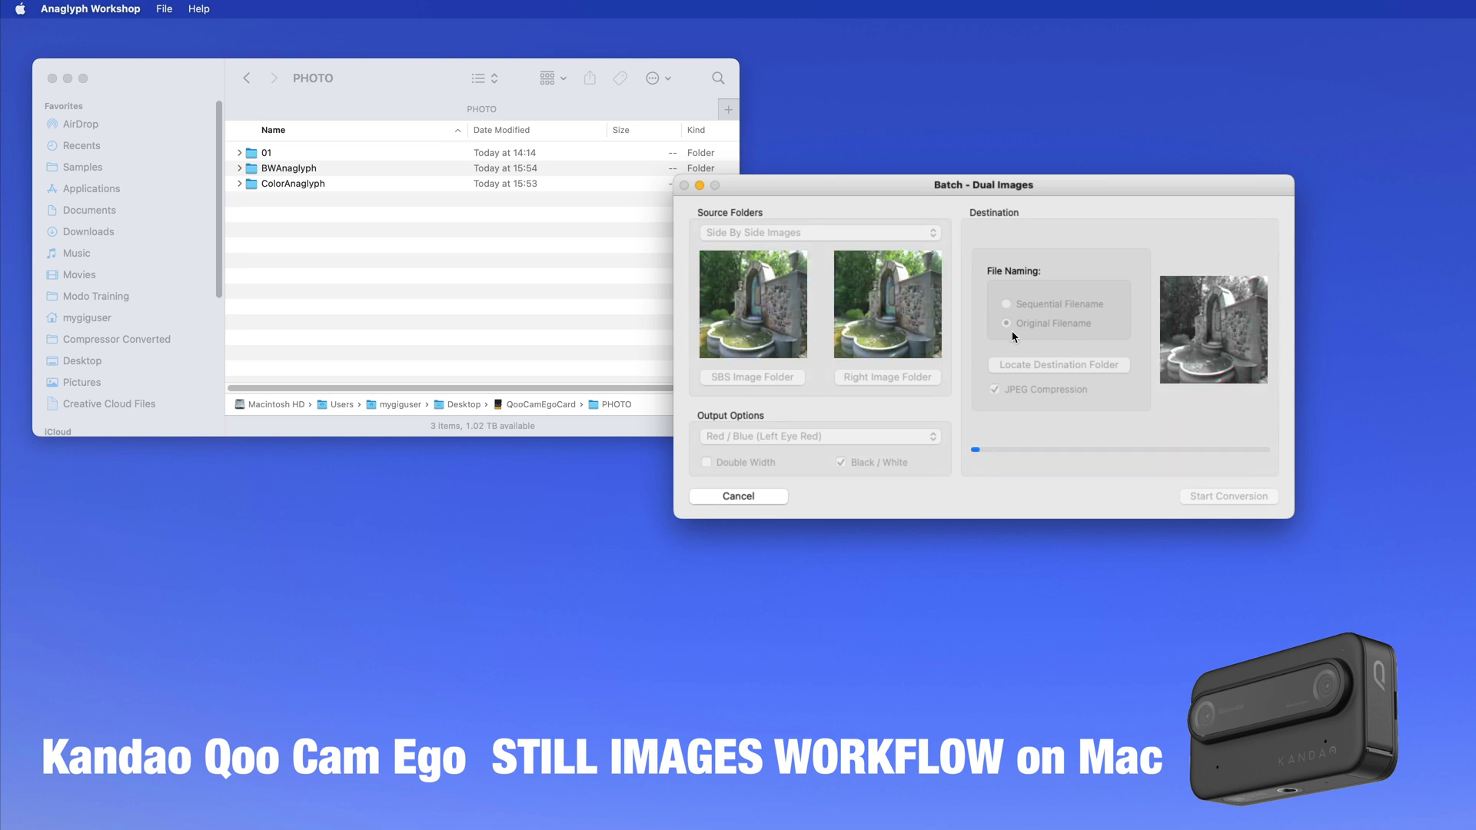
double_click(259, 169)
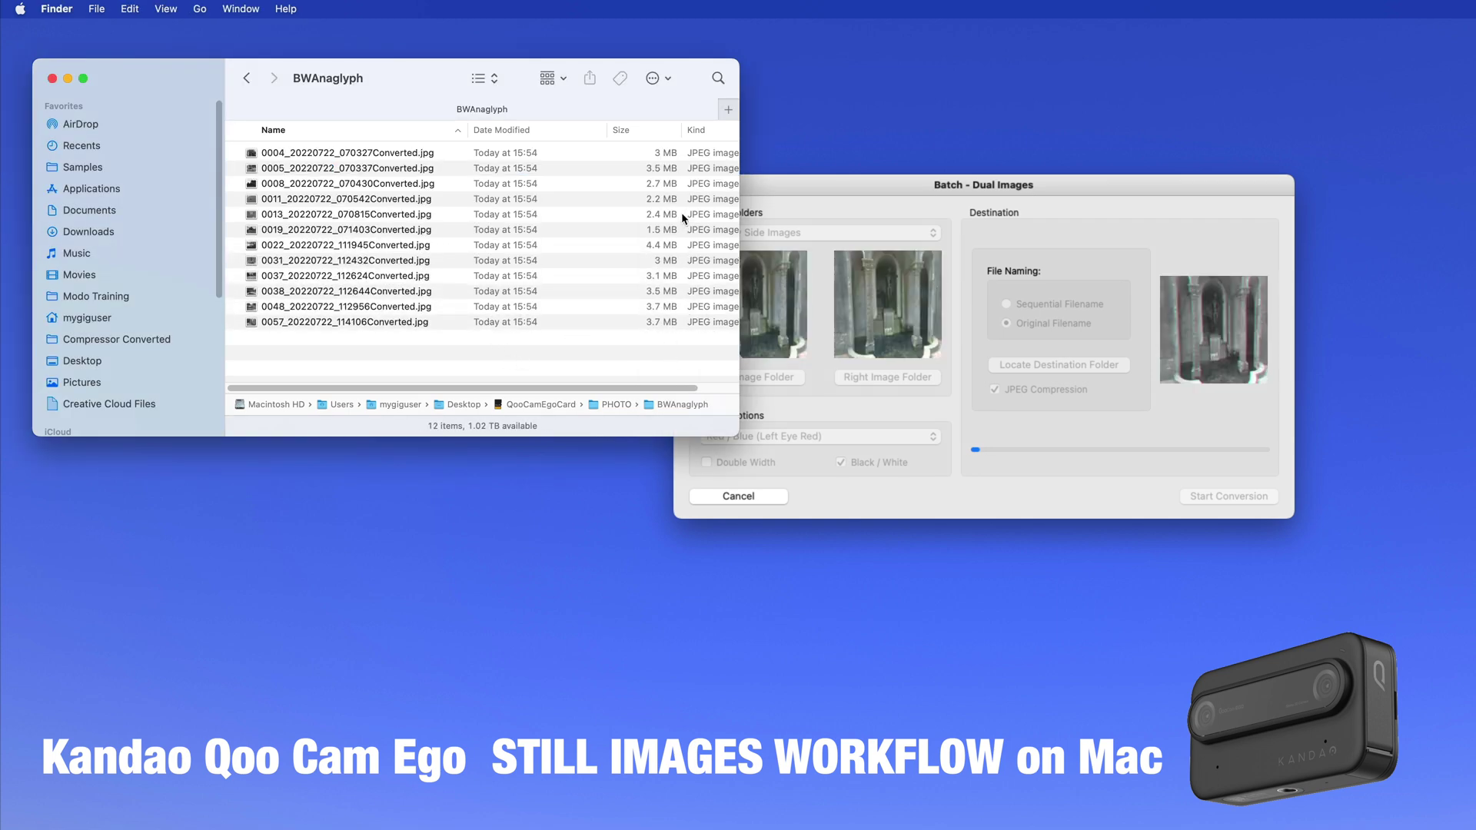
double_click(264, 215)
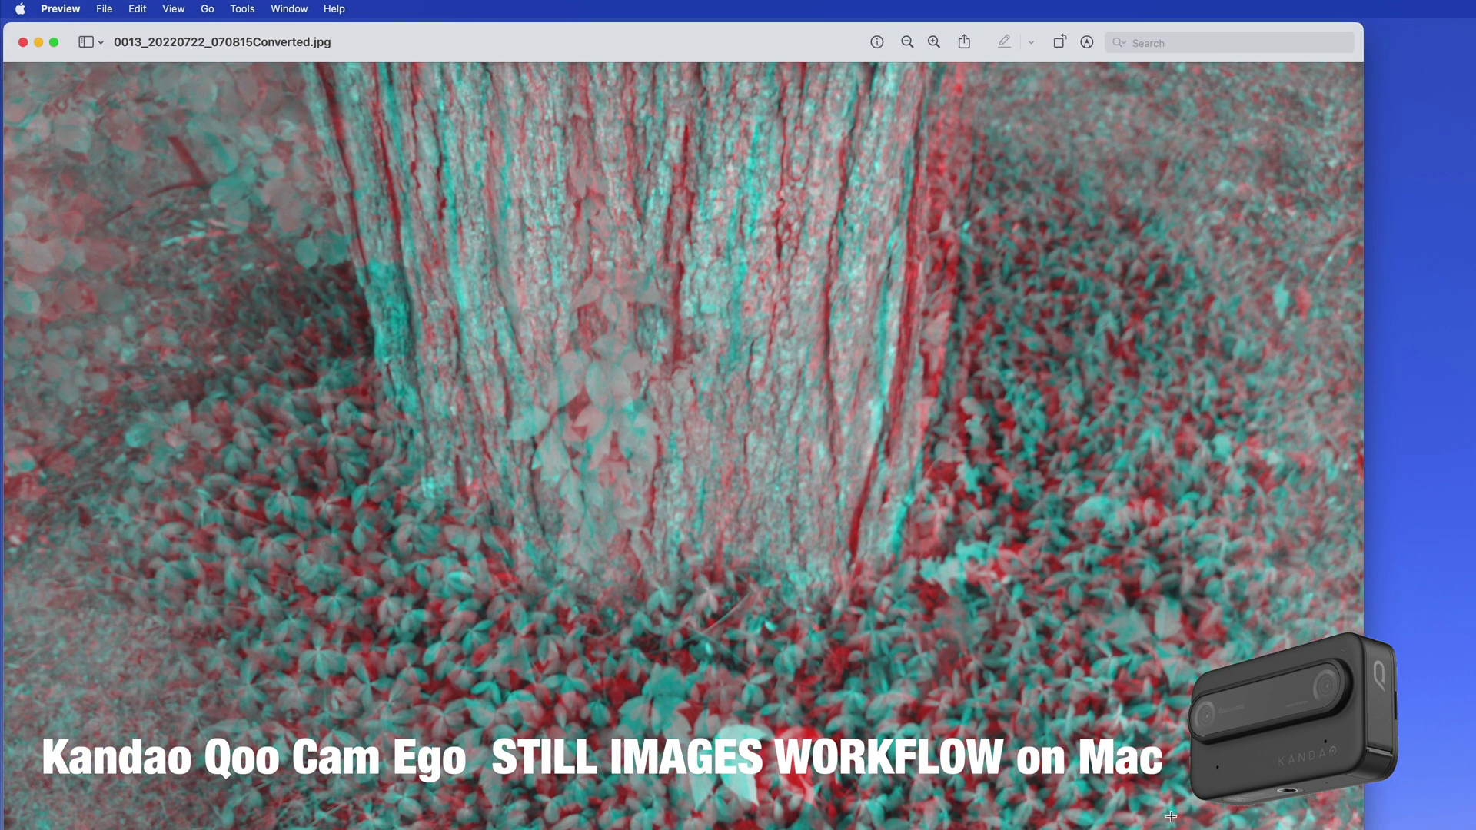
drag(1361, 827, 1094, 809)
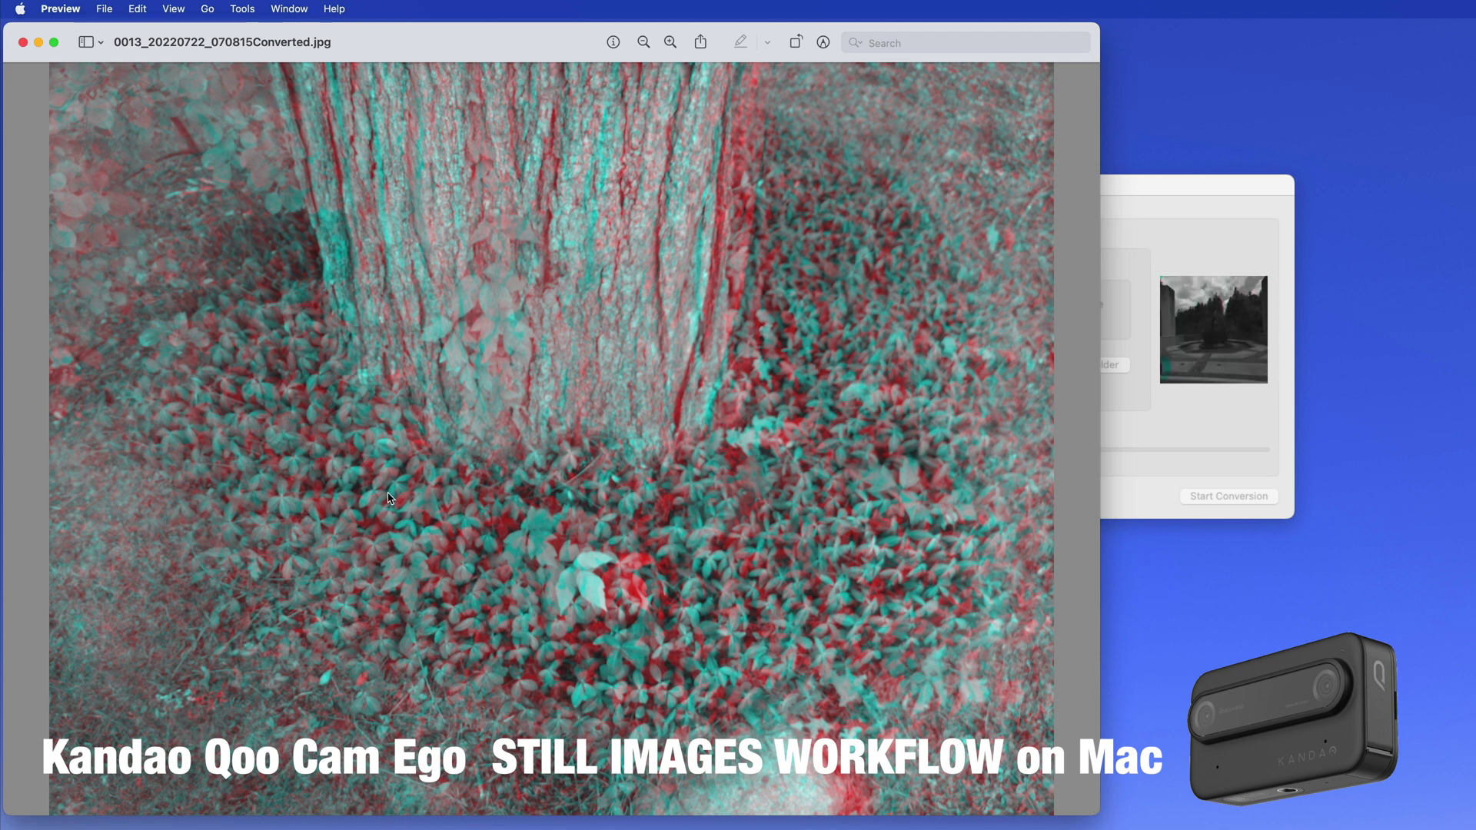
click(21, 43)
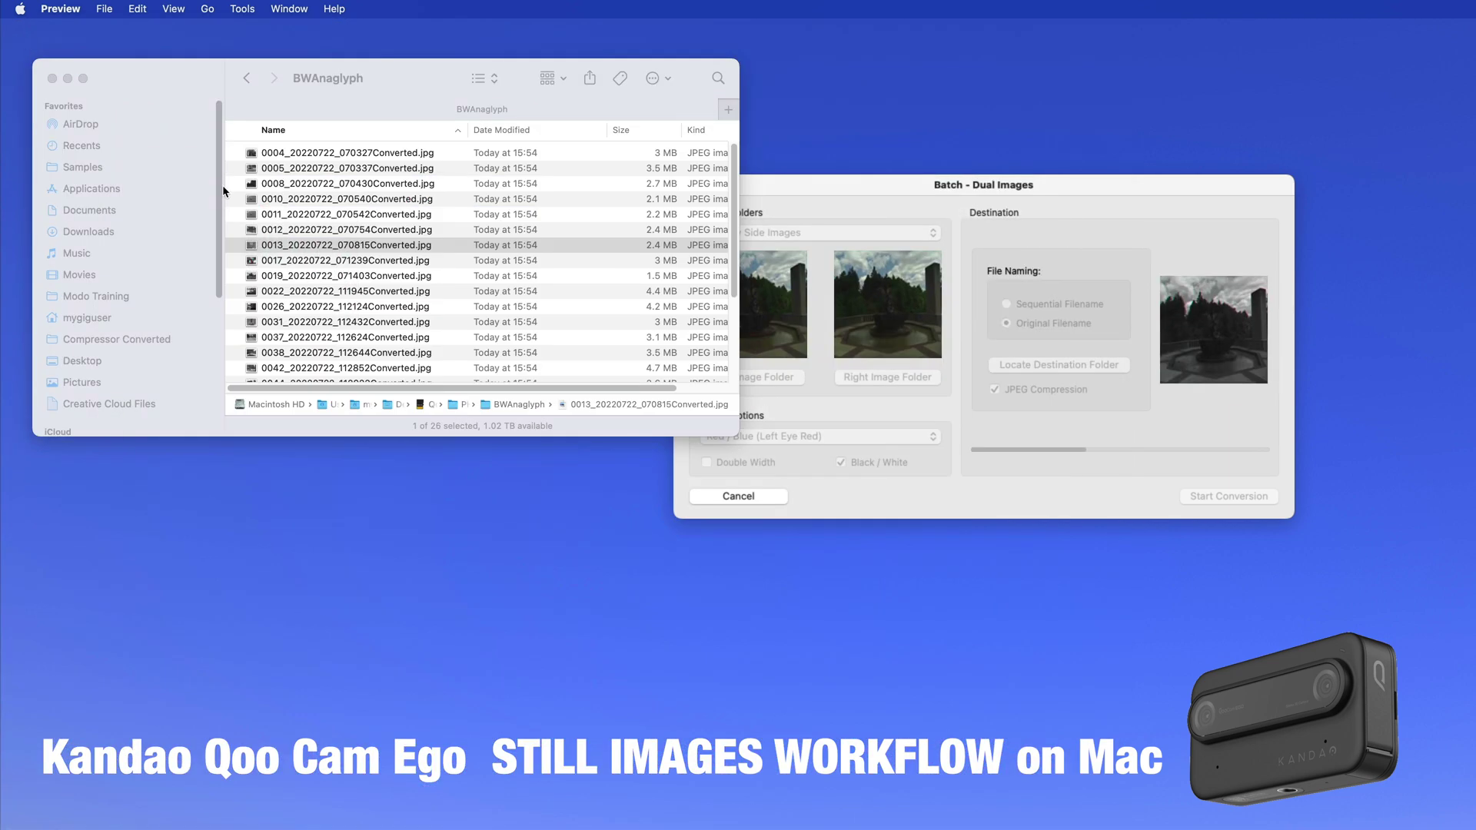
double_click(306, 169)
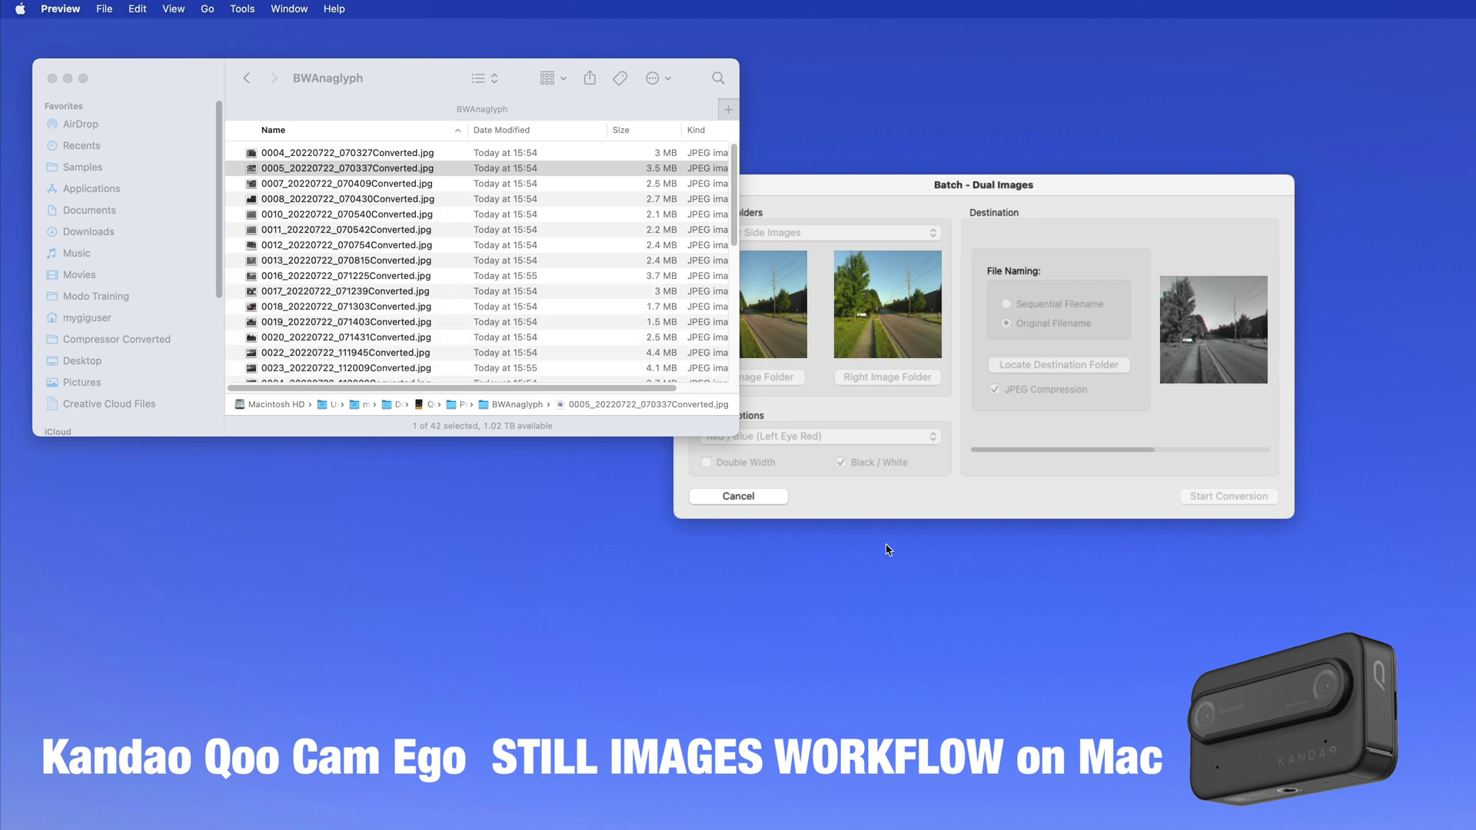
click(248, 79)
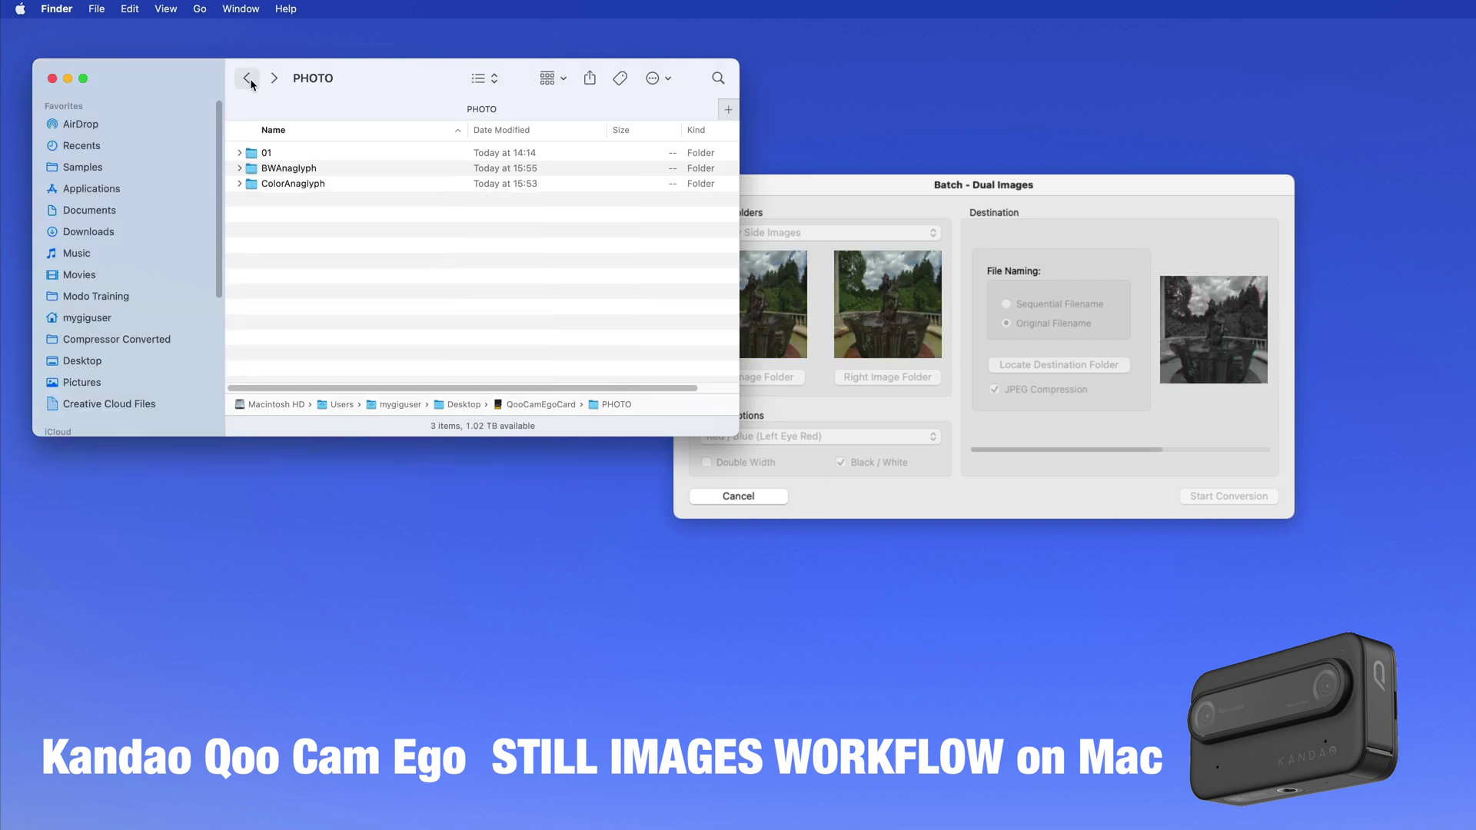
- Switch the destination to ColorAnaglyph, start the colour conversion, and expand ColorAnaglyph in Finder
click(1086, 196)
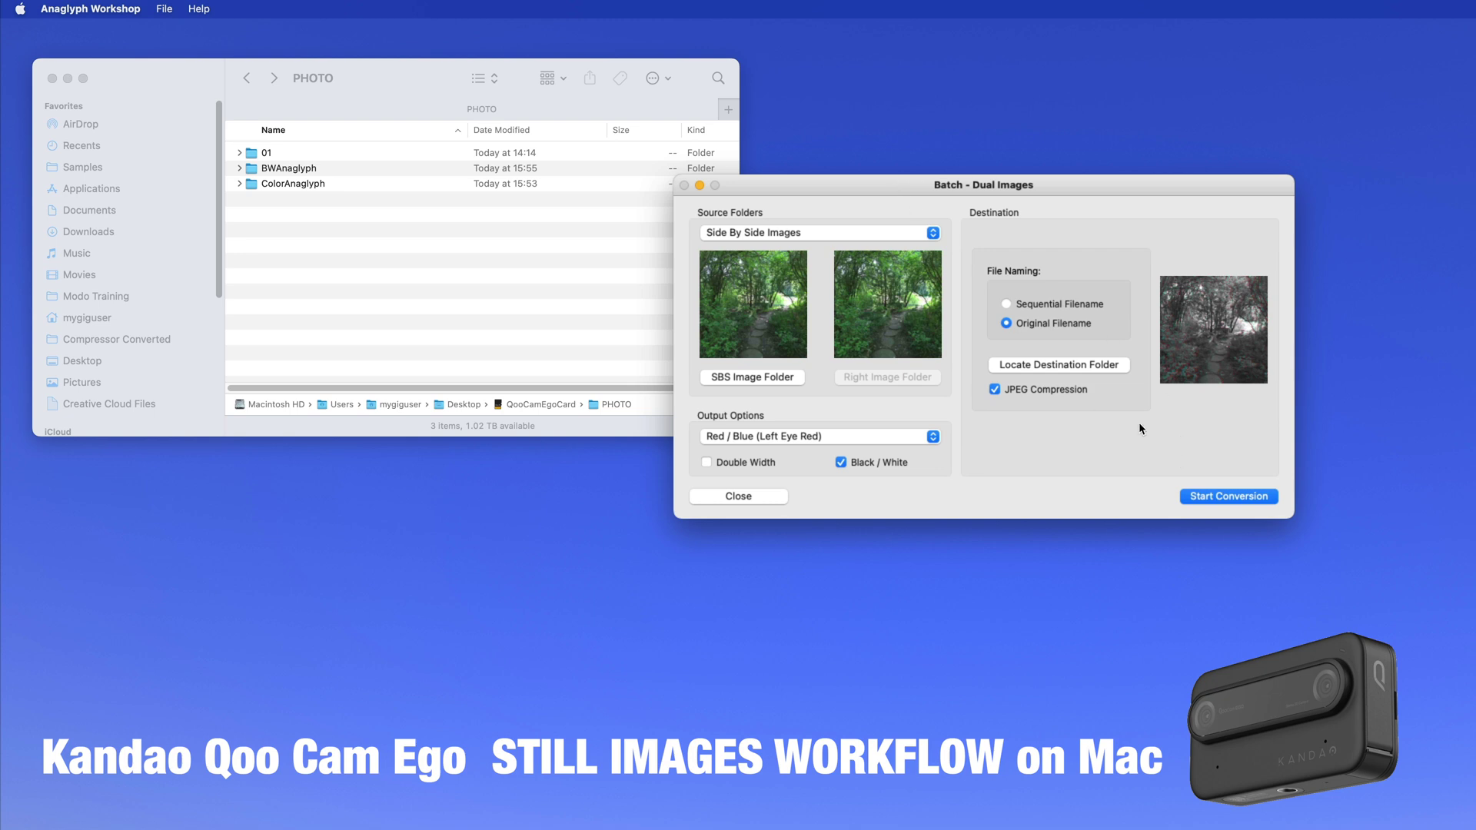
click(1014, 362)
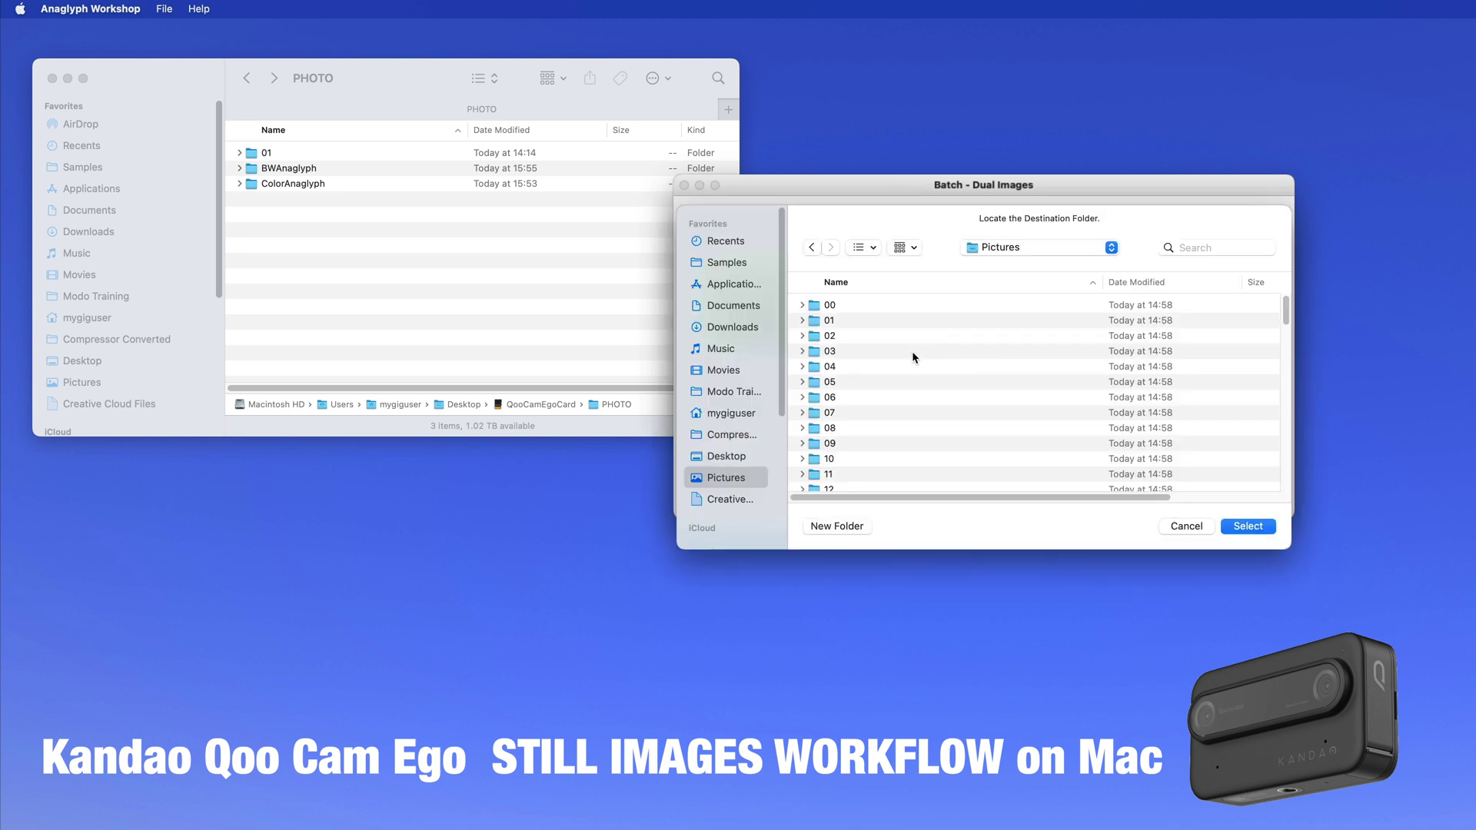
drag(248, 183, 942, 349)
click(1246, 526)
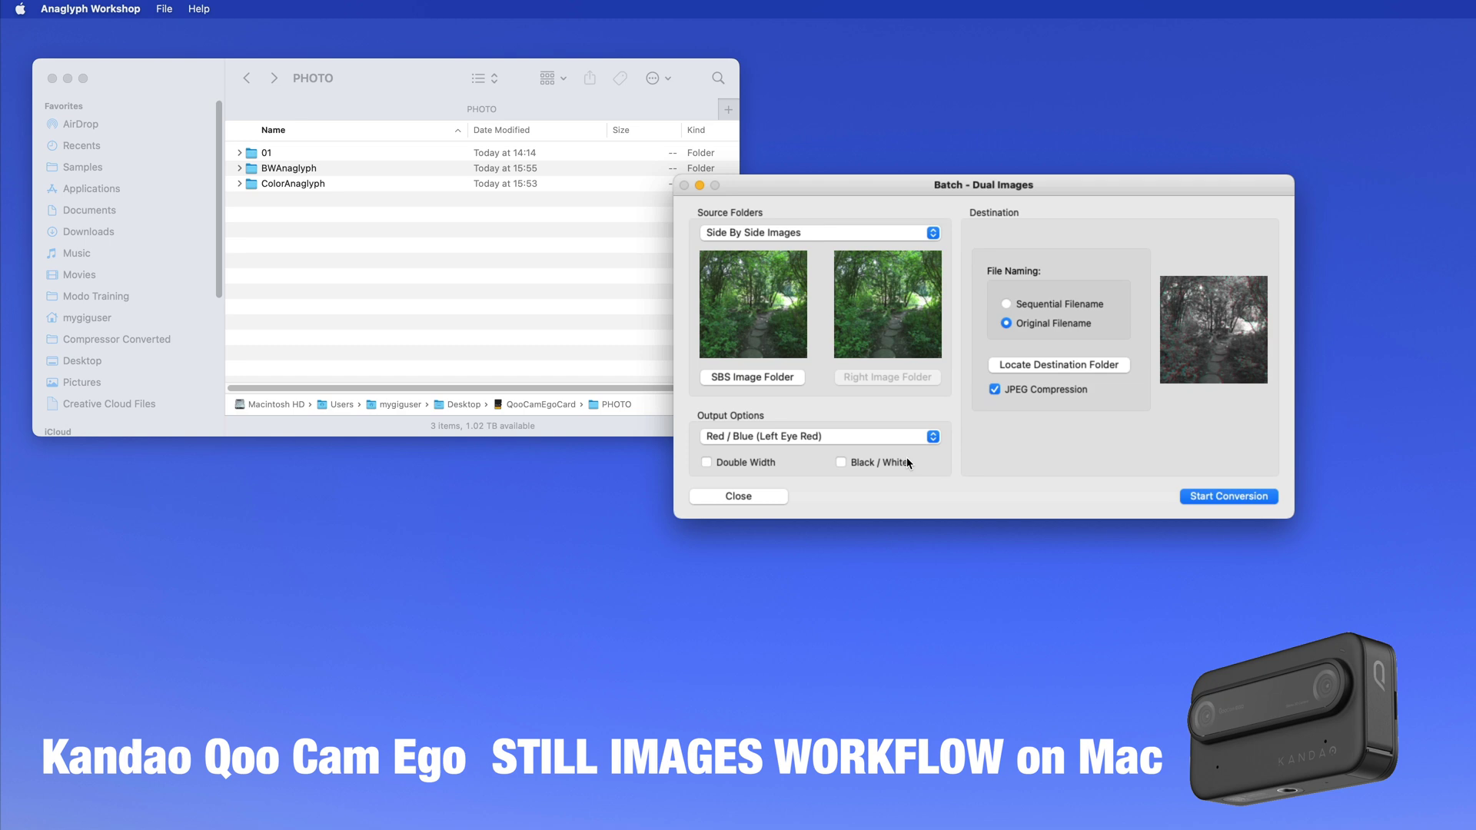
click(1200, 497)
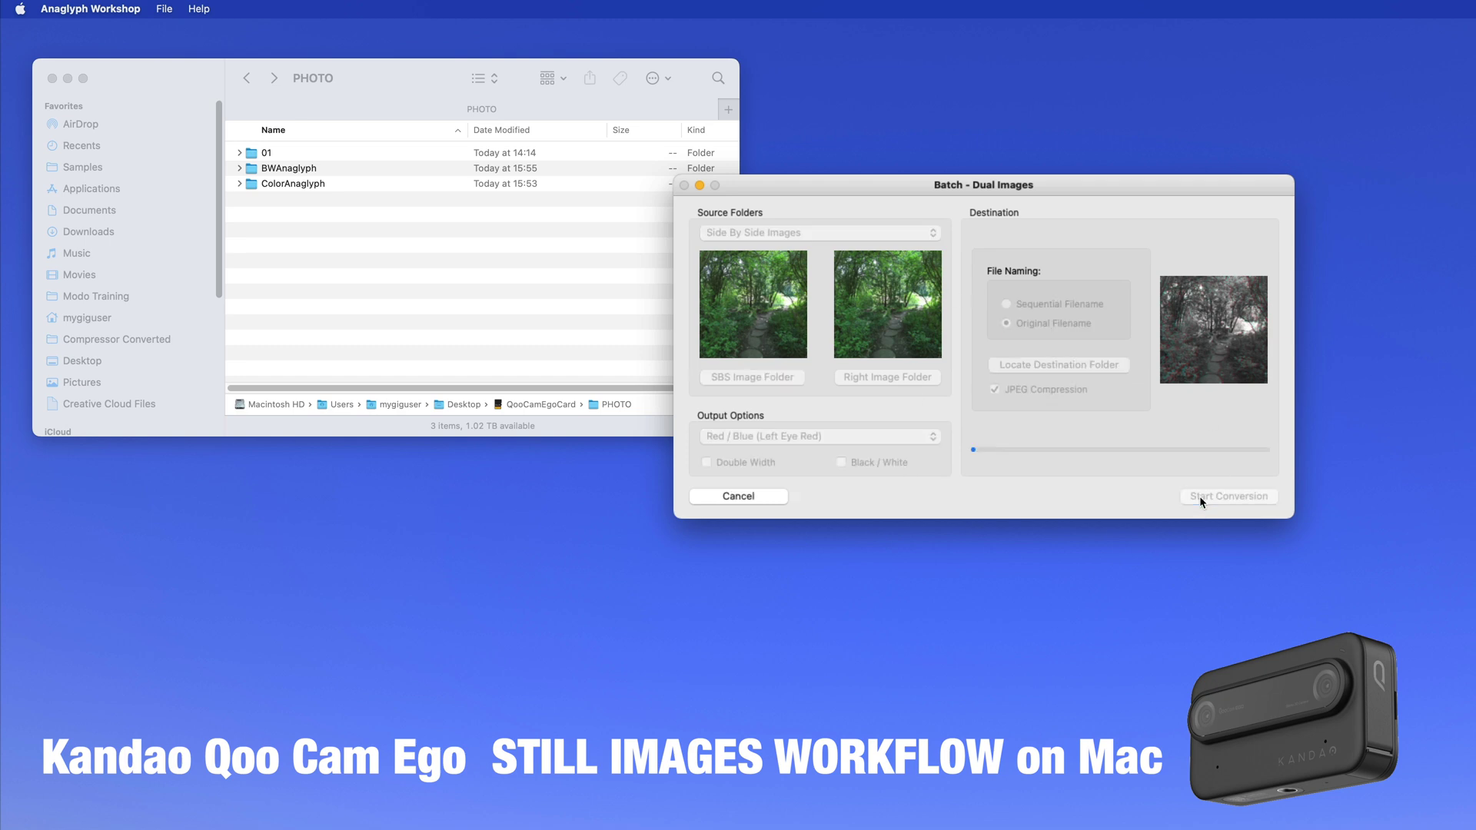
click(239, 184)
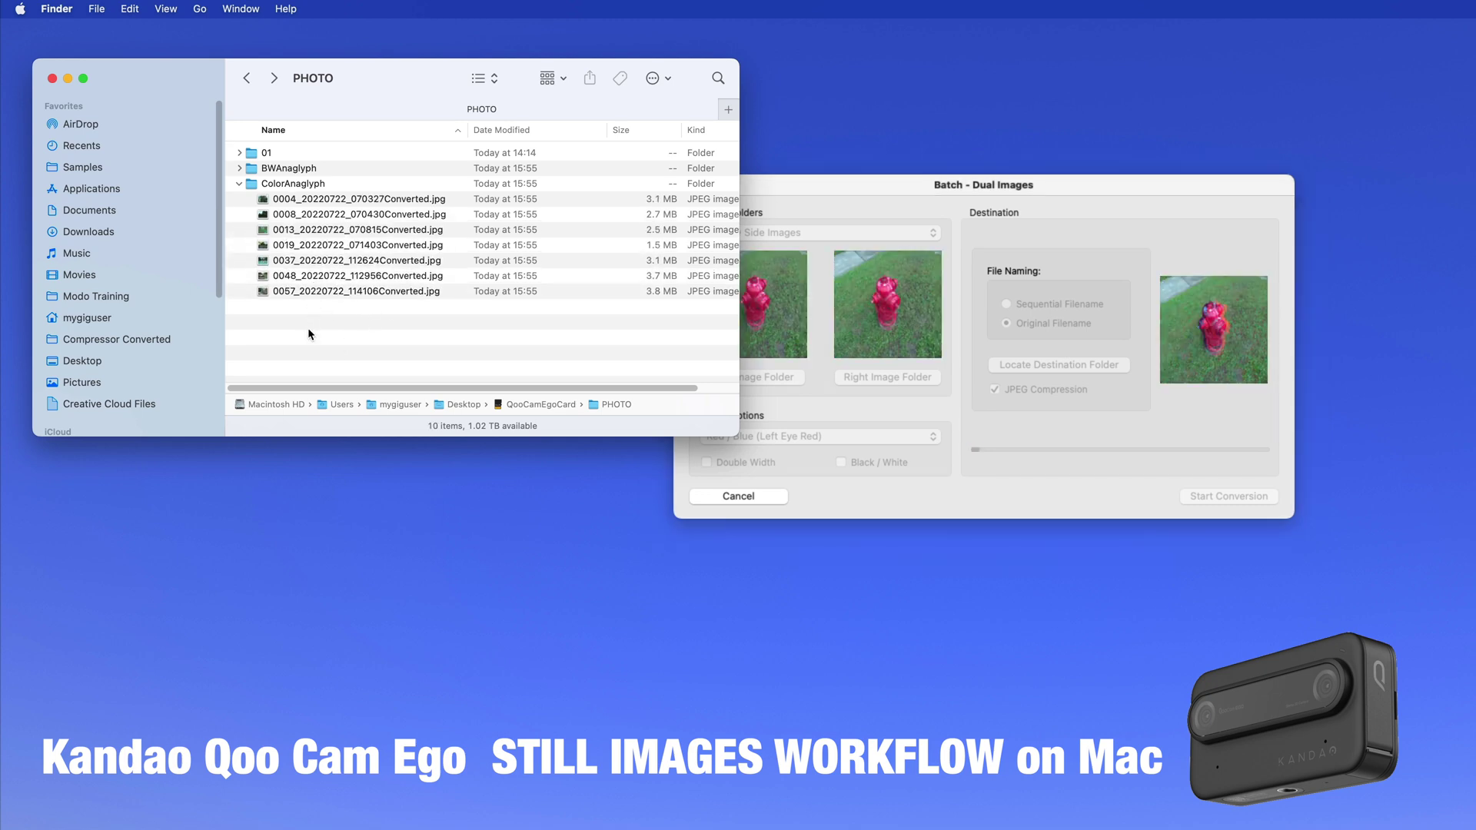
double_click(295, 279)
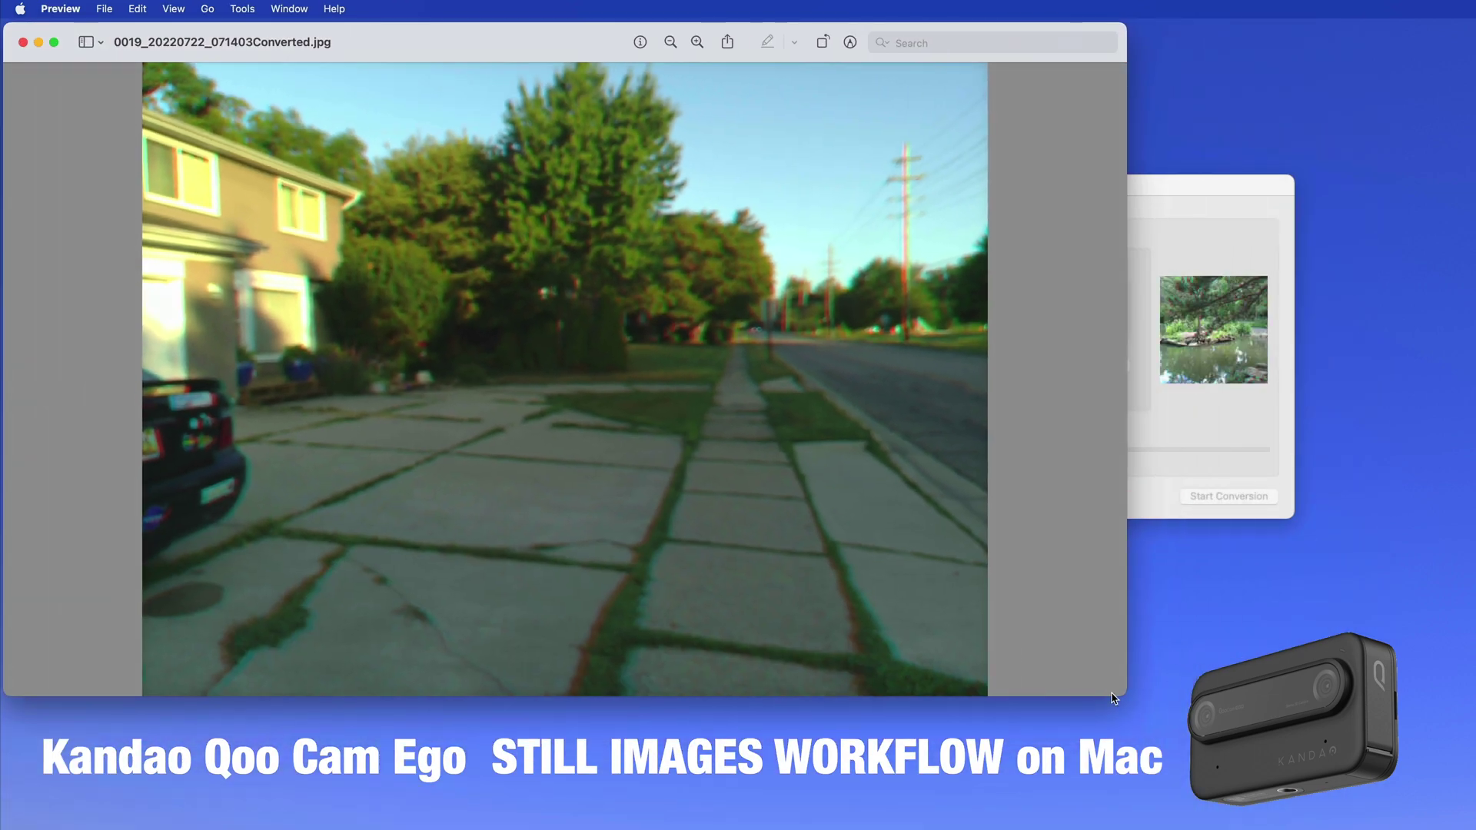
click(23, 41)
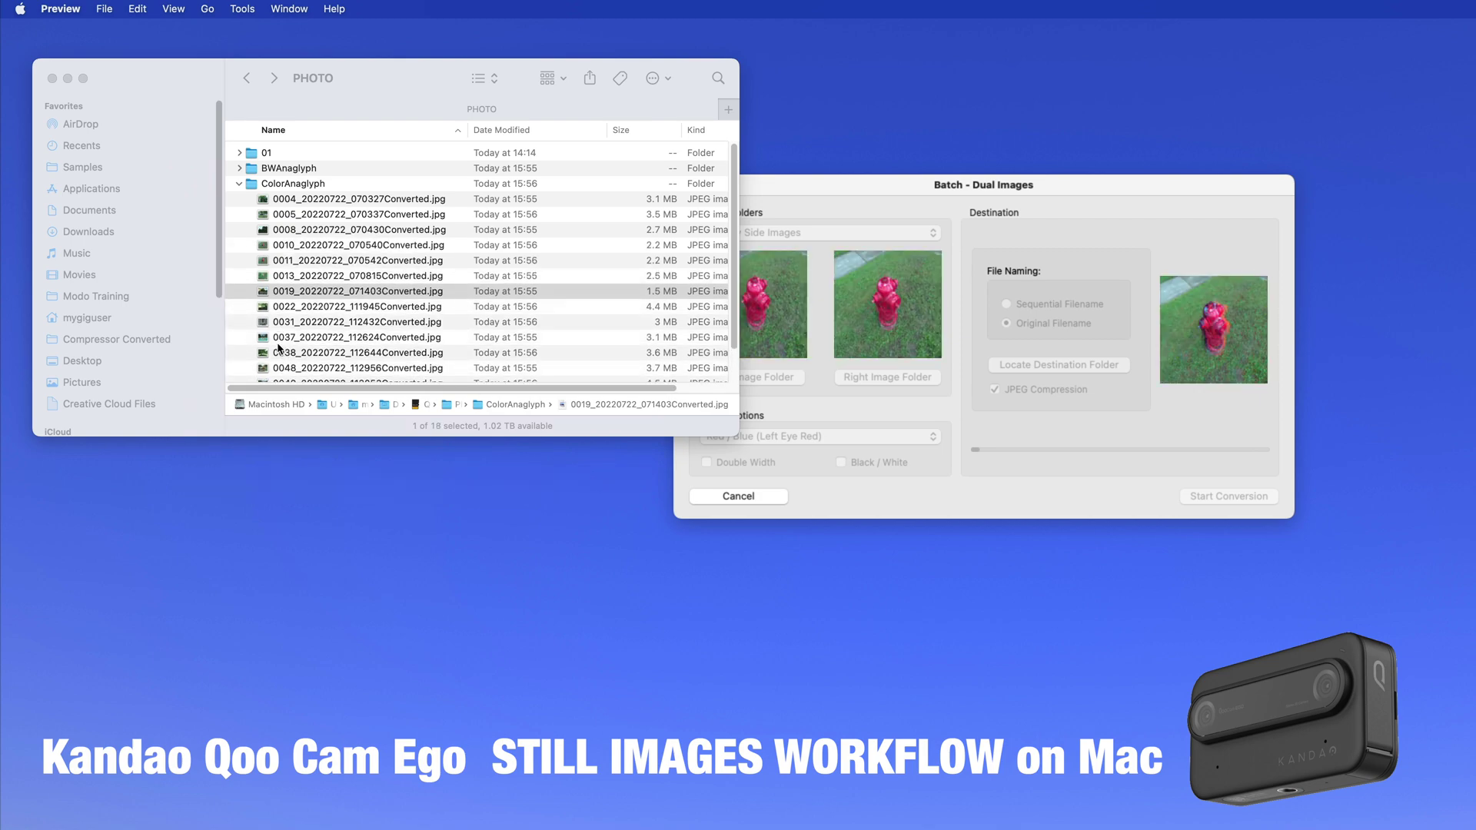
click(279, 343)
double_click(279, 343)
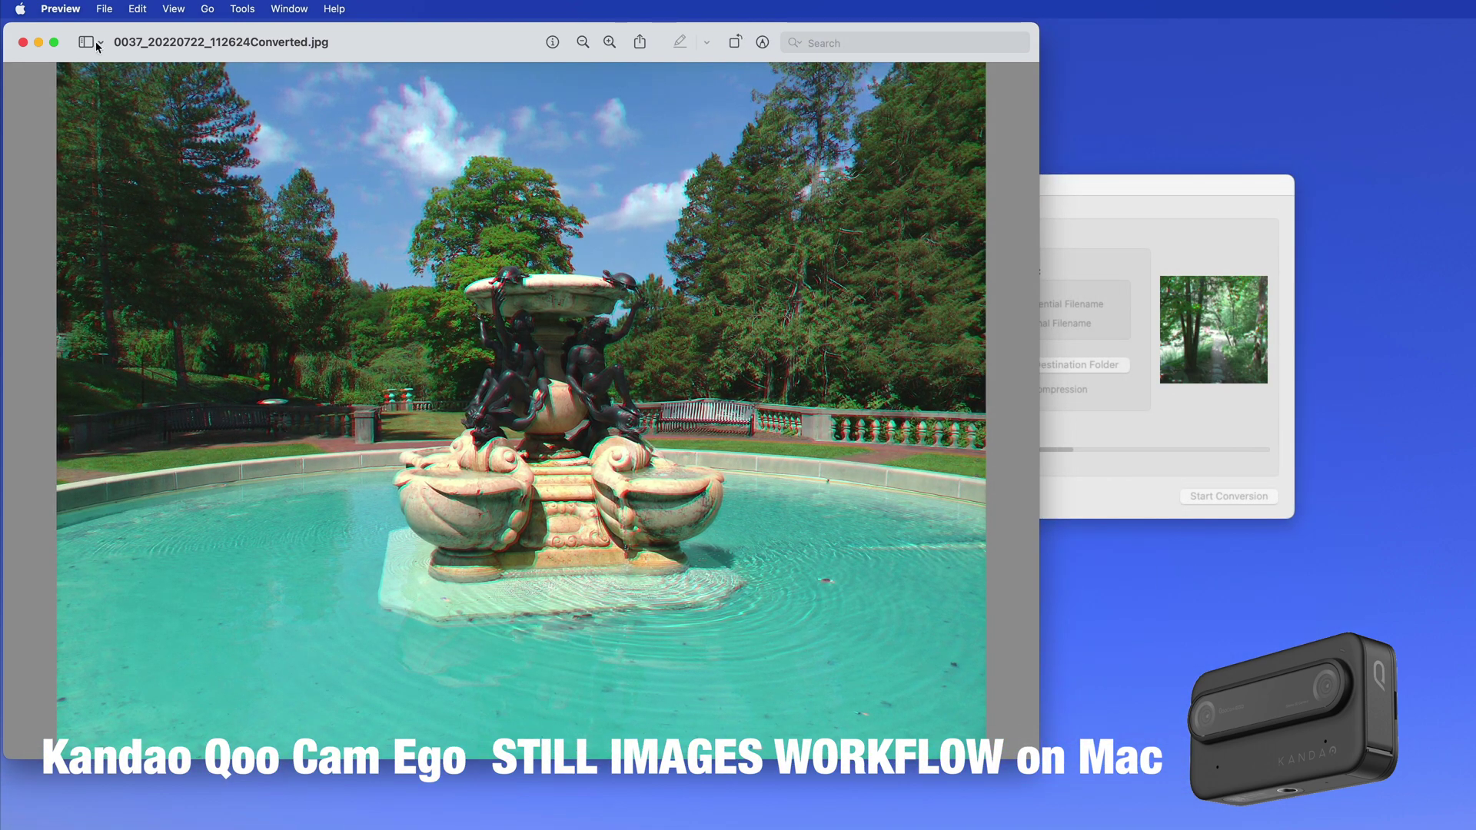
click(24, 43)
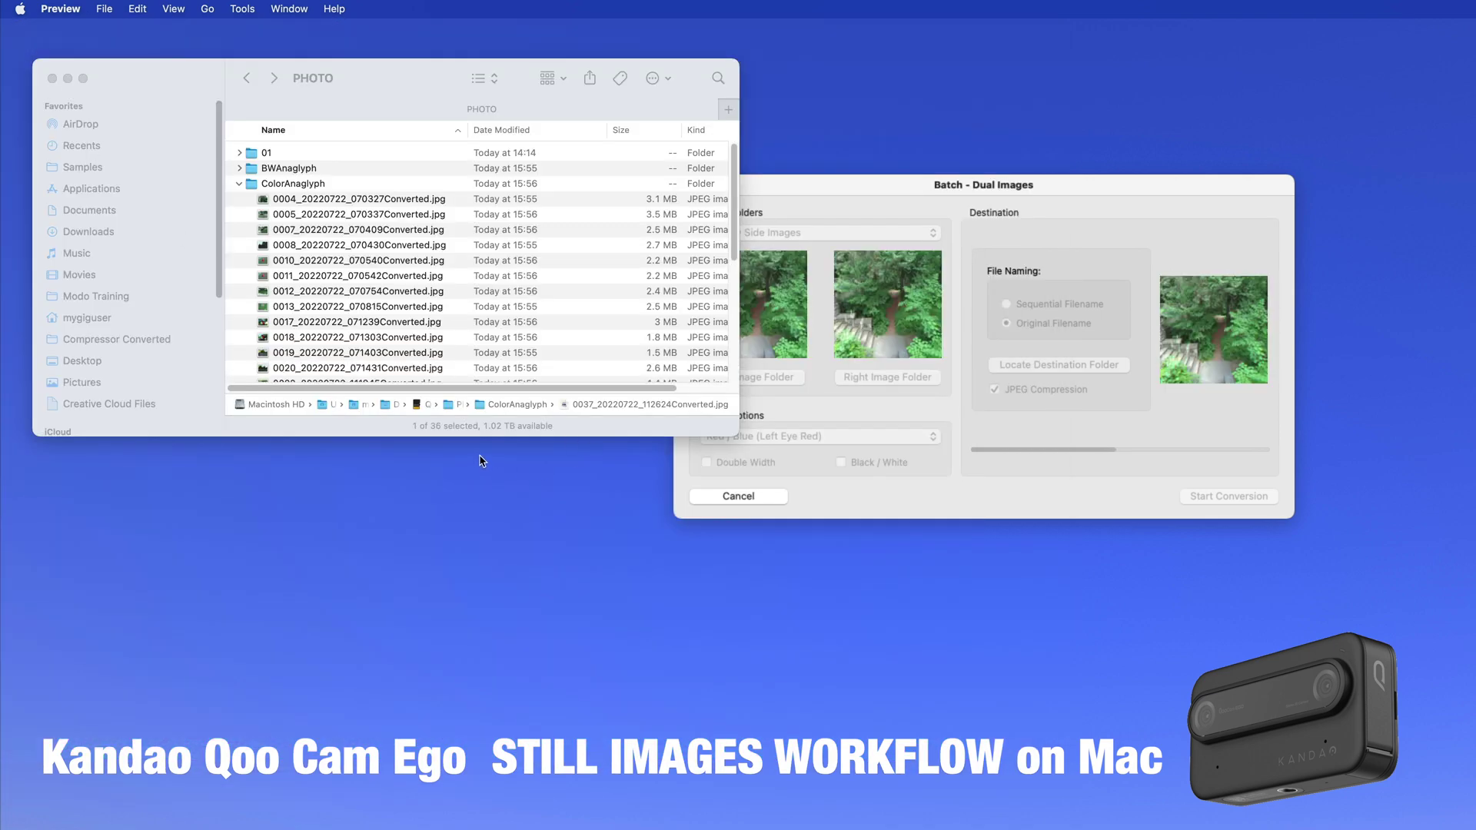
- Open all 69 black-and-white anaglyphs from BWAnaglyph together in Preview
click(237, 183)
double_click(253, 169)
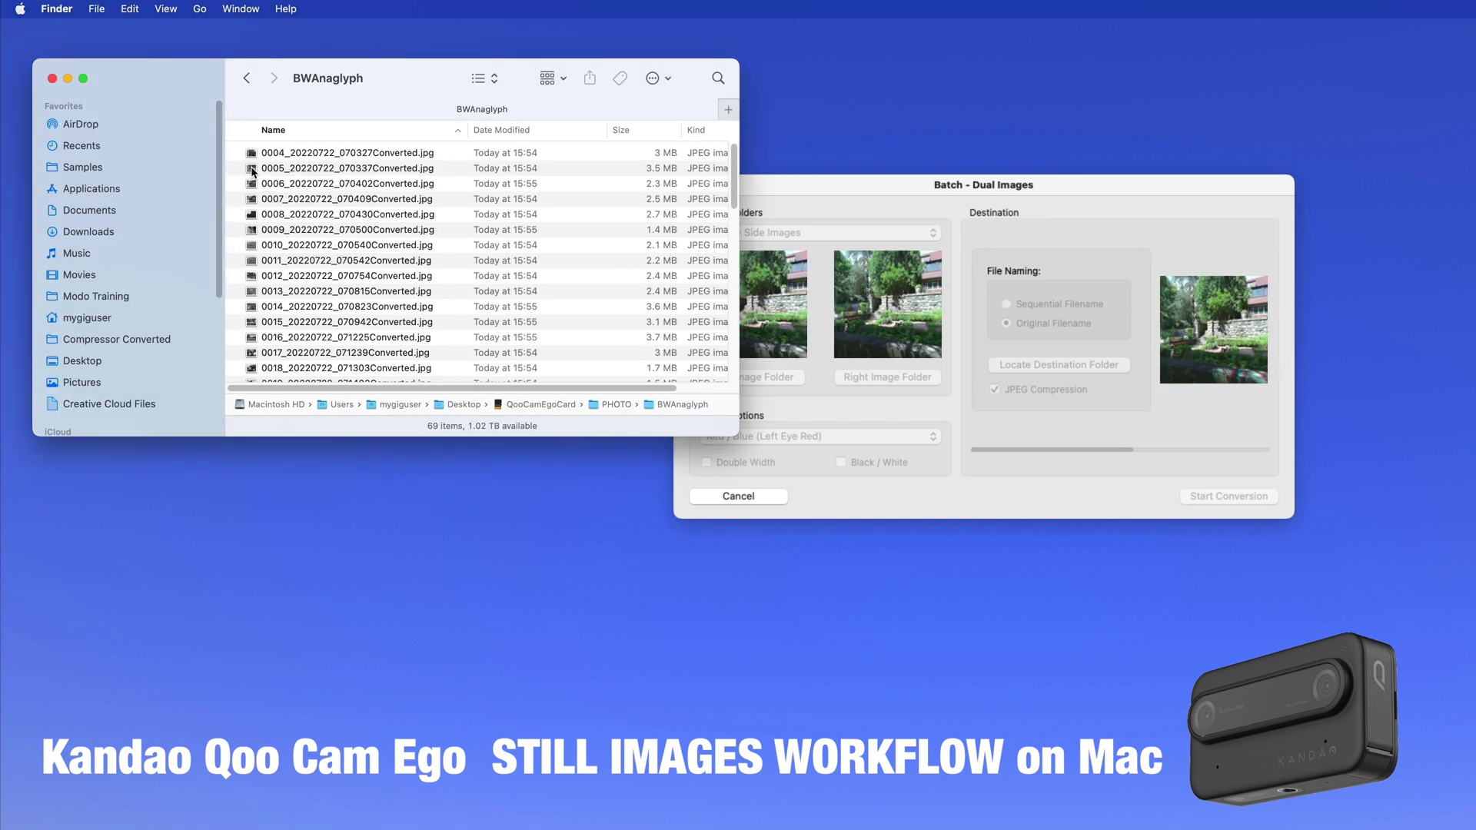
click(342, 200)
key(super+a)
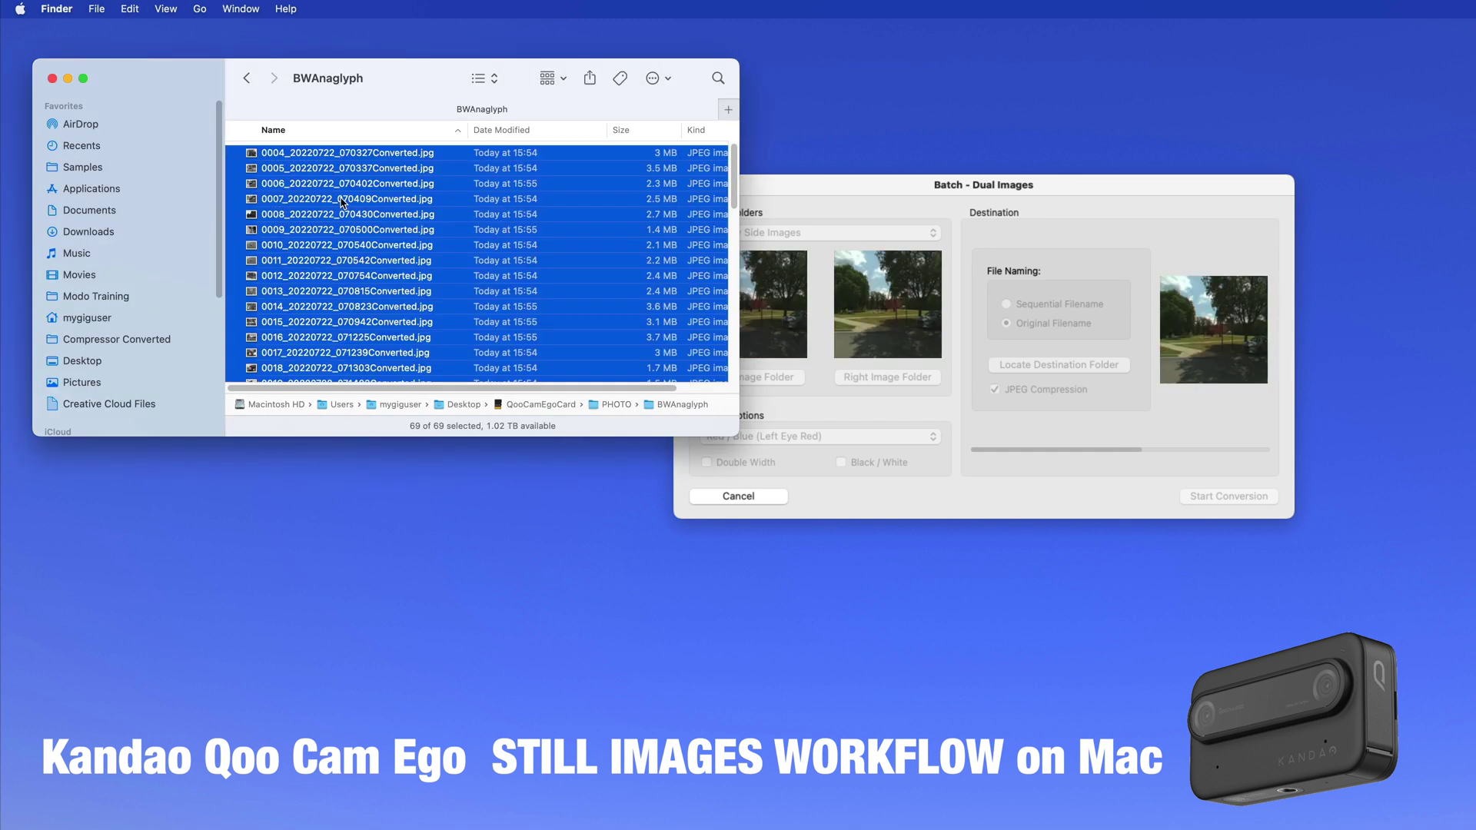
double_click(537, 311)
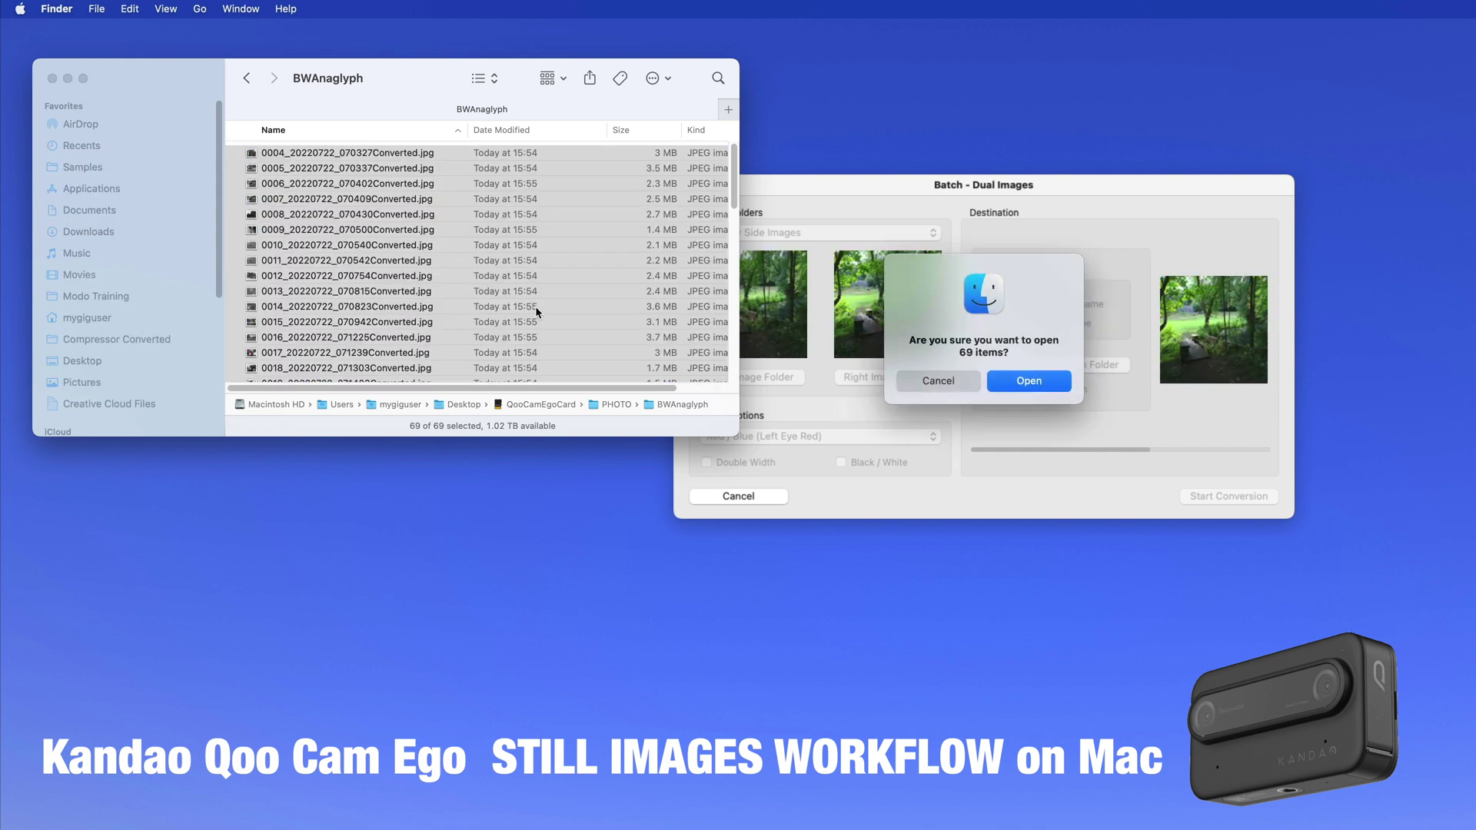
click(1029, 382)
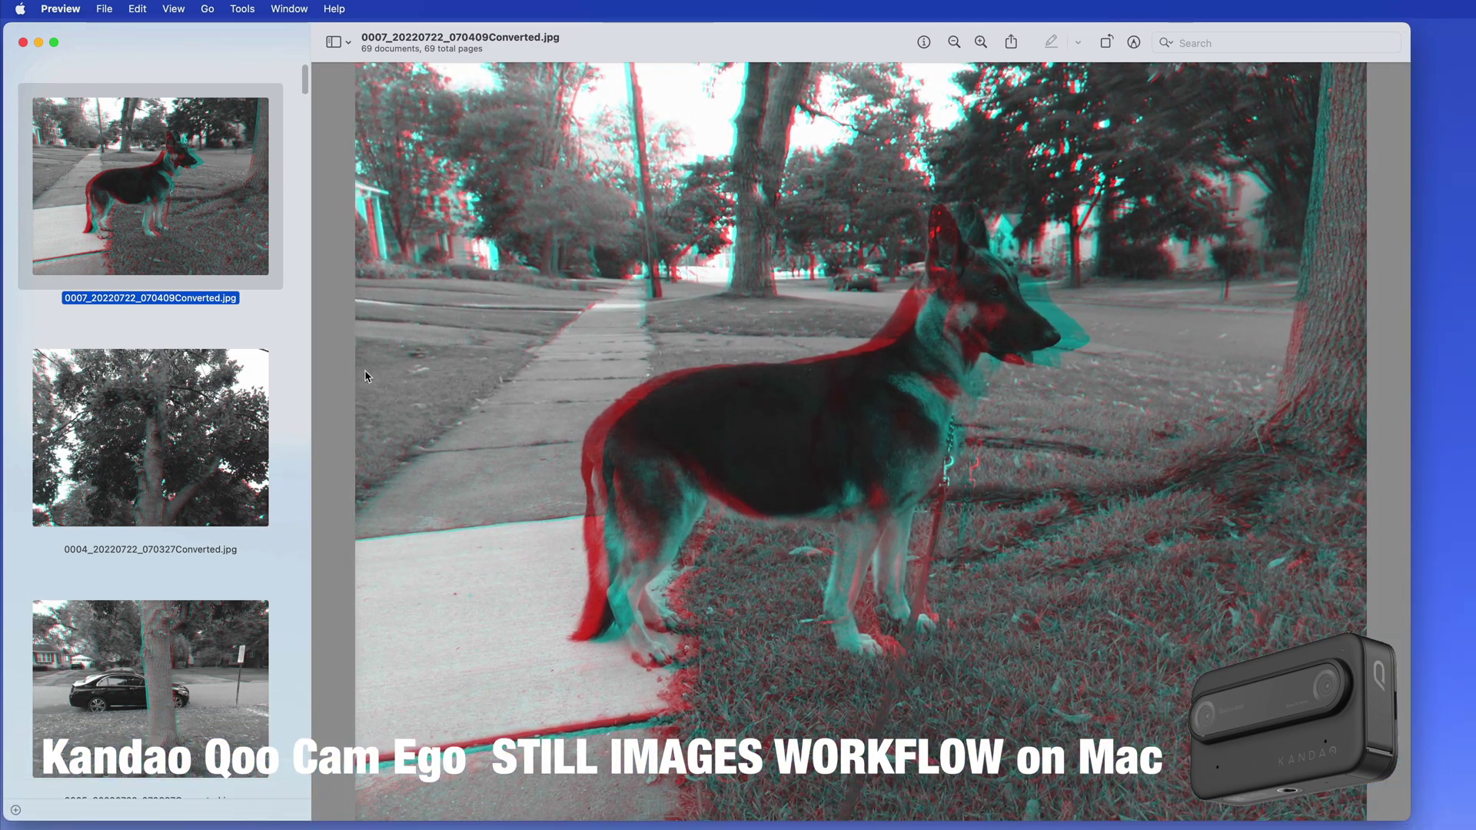
- Browse the Preview thumbnails, view anaglyph 0018, then close Preview
scroll(156, 486, down, 10)
scroll(156, 486, down, 20)
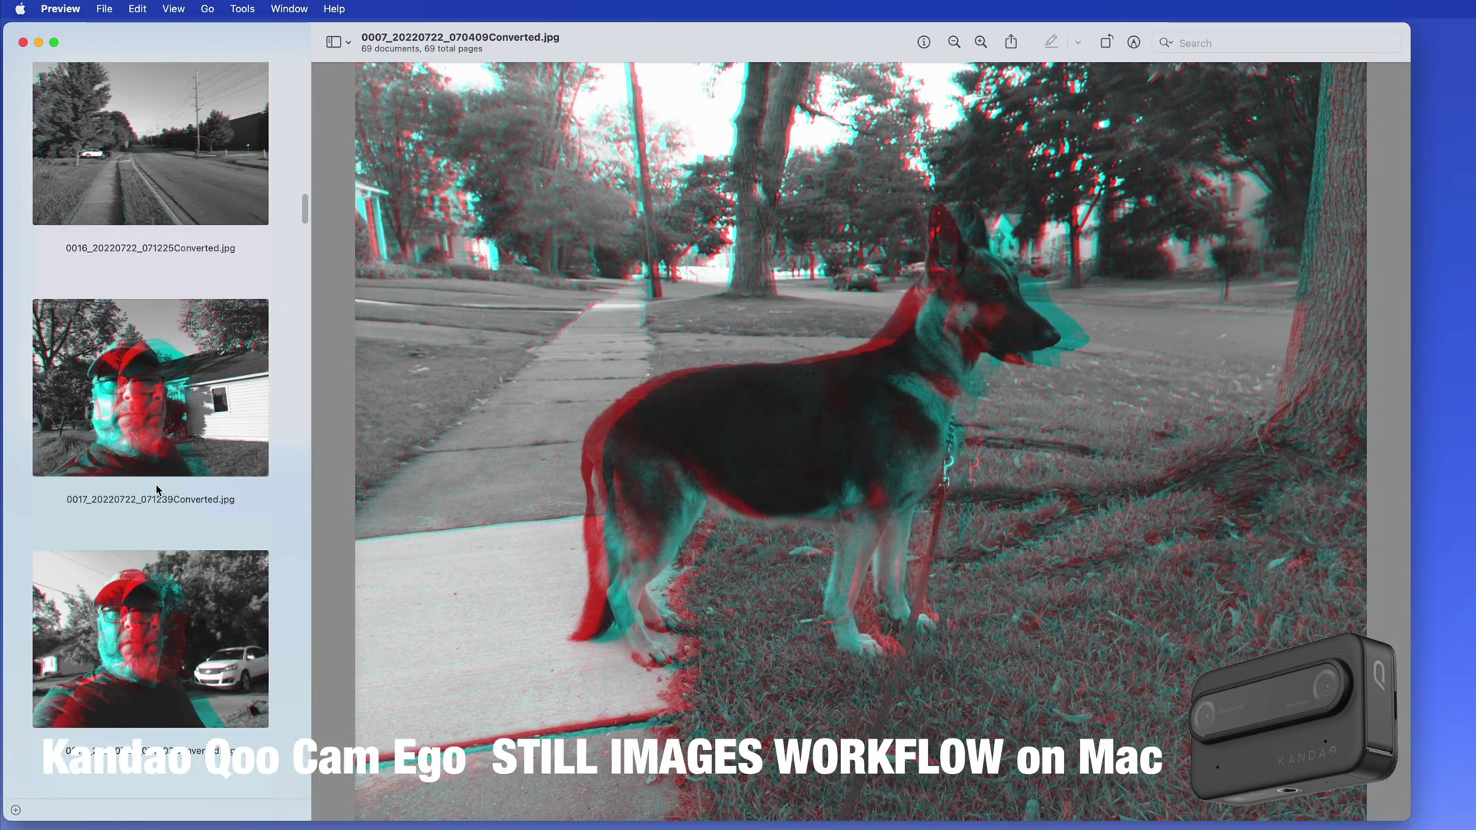
scroll(156, 488, up, 12)
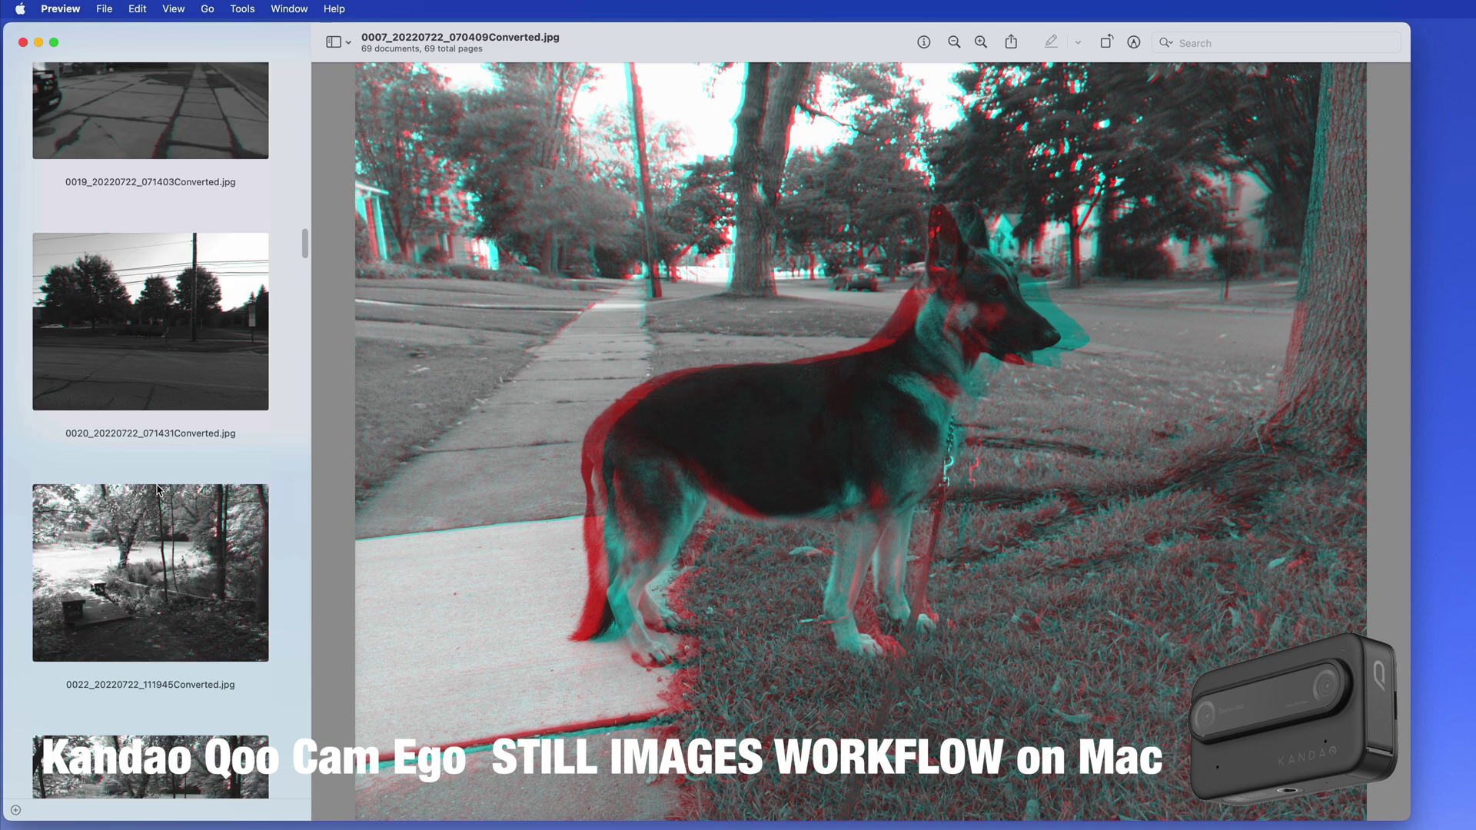
scroll(157, 490, down, 2)
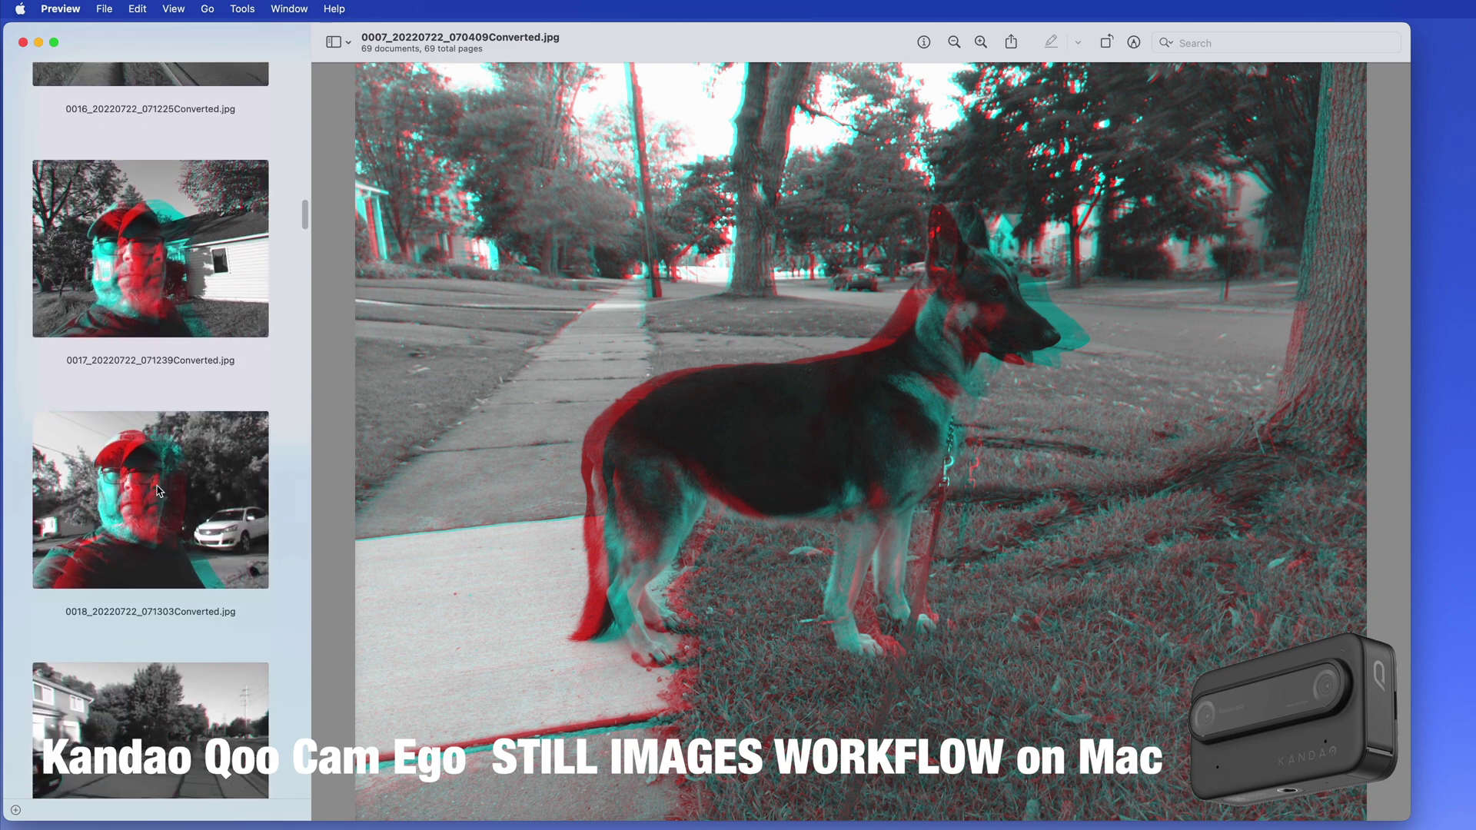
click(152, 491)
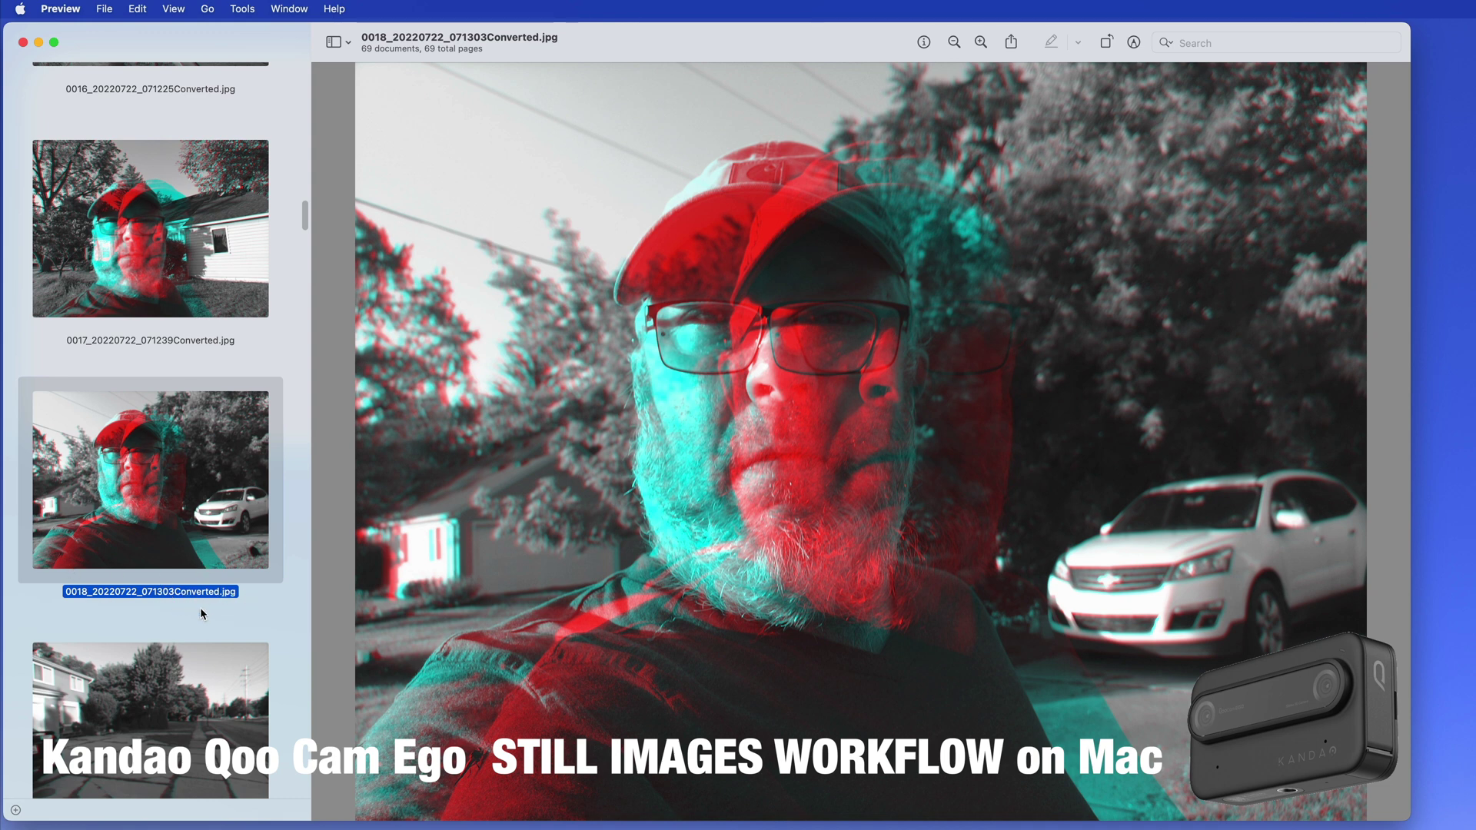
click(24, 42)
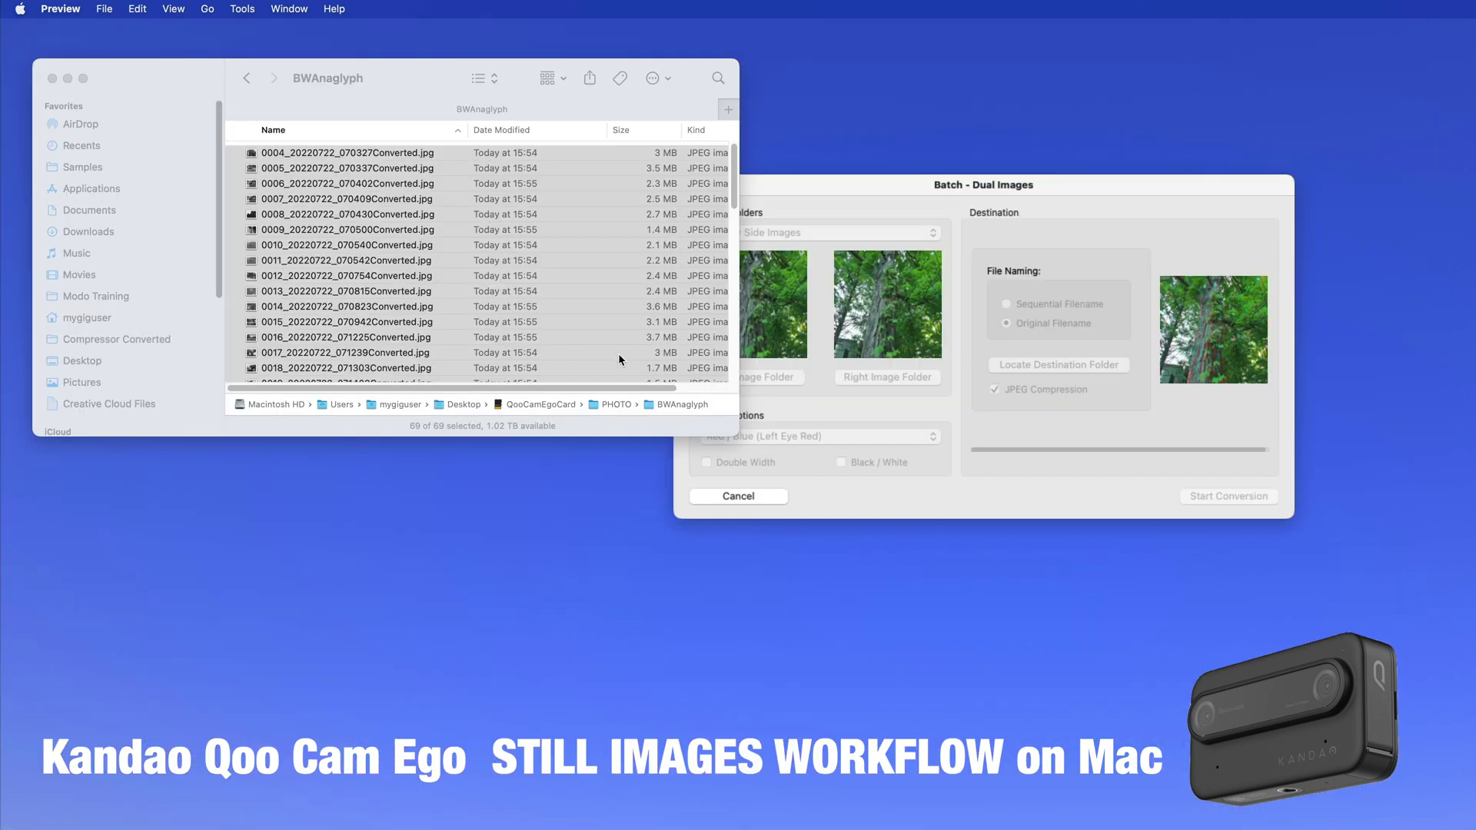
- Return Finder to PHOTO, close Batch - Dual Images, and open the Single tab's Dual Images converter
click(1084, 191)
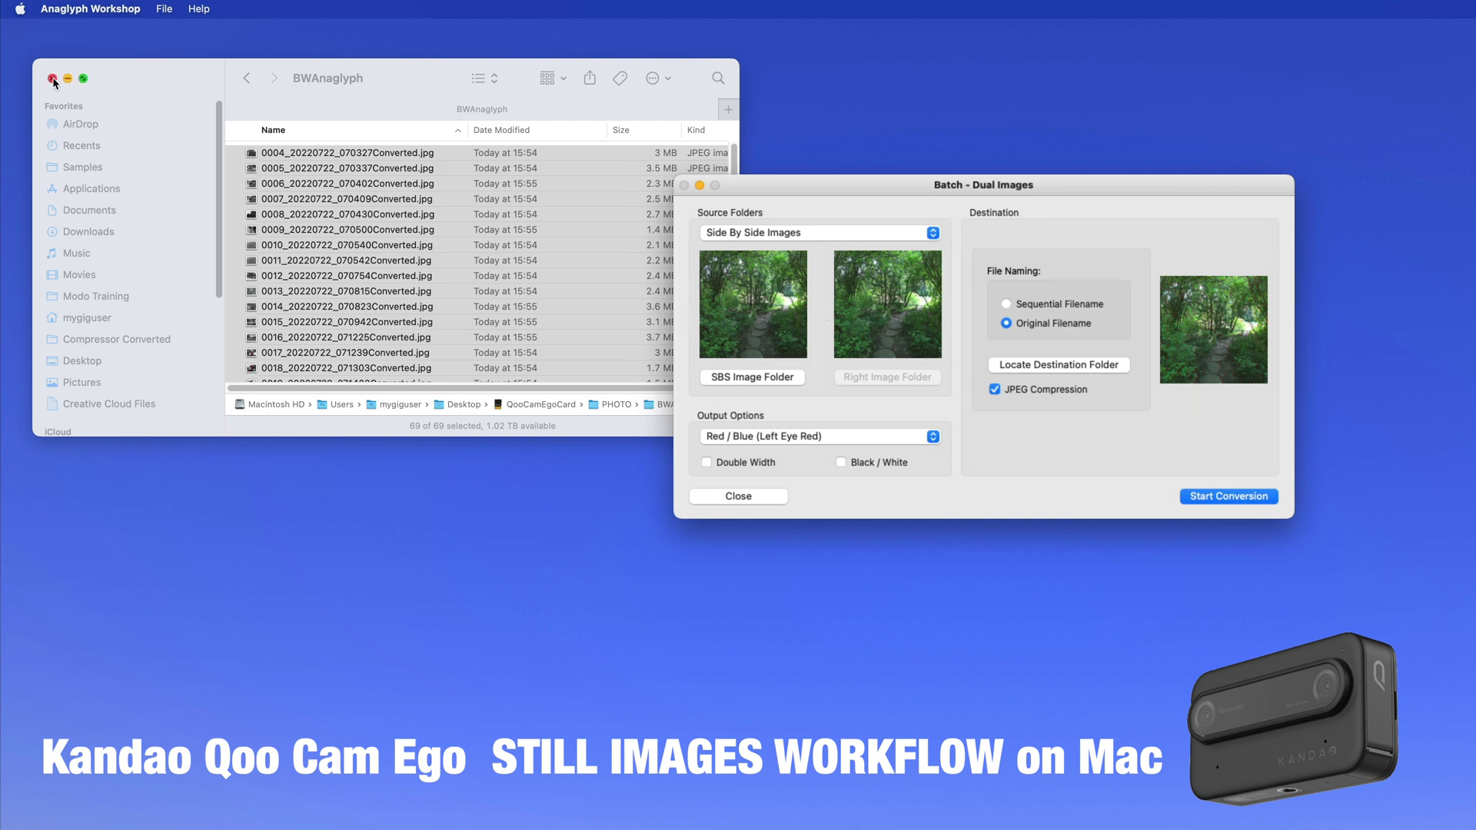
click(245, 80)
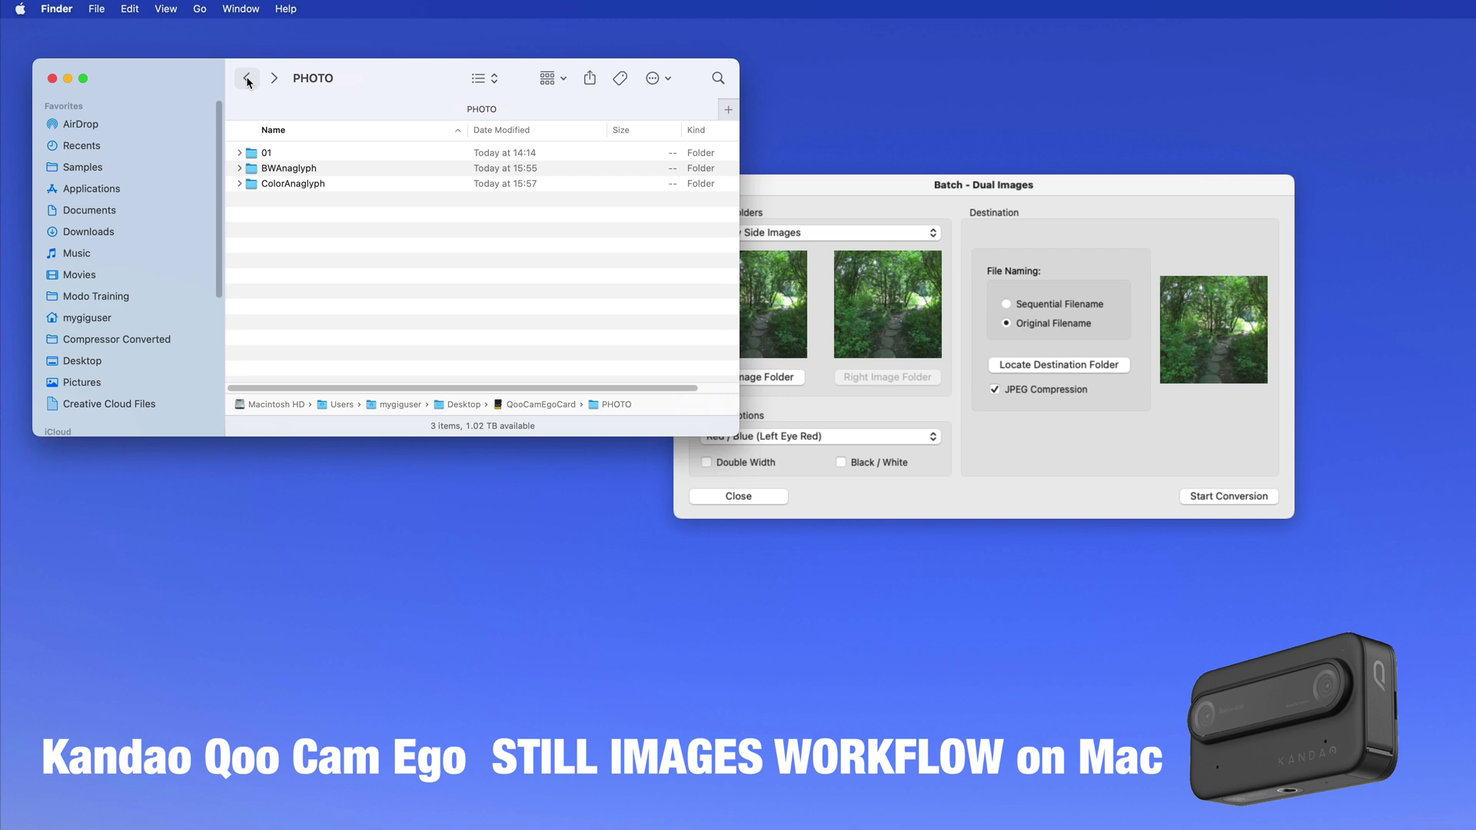
click(1095, 187)
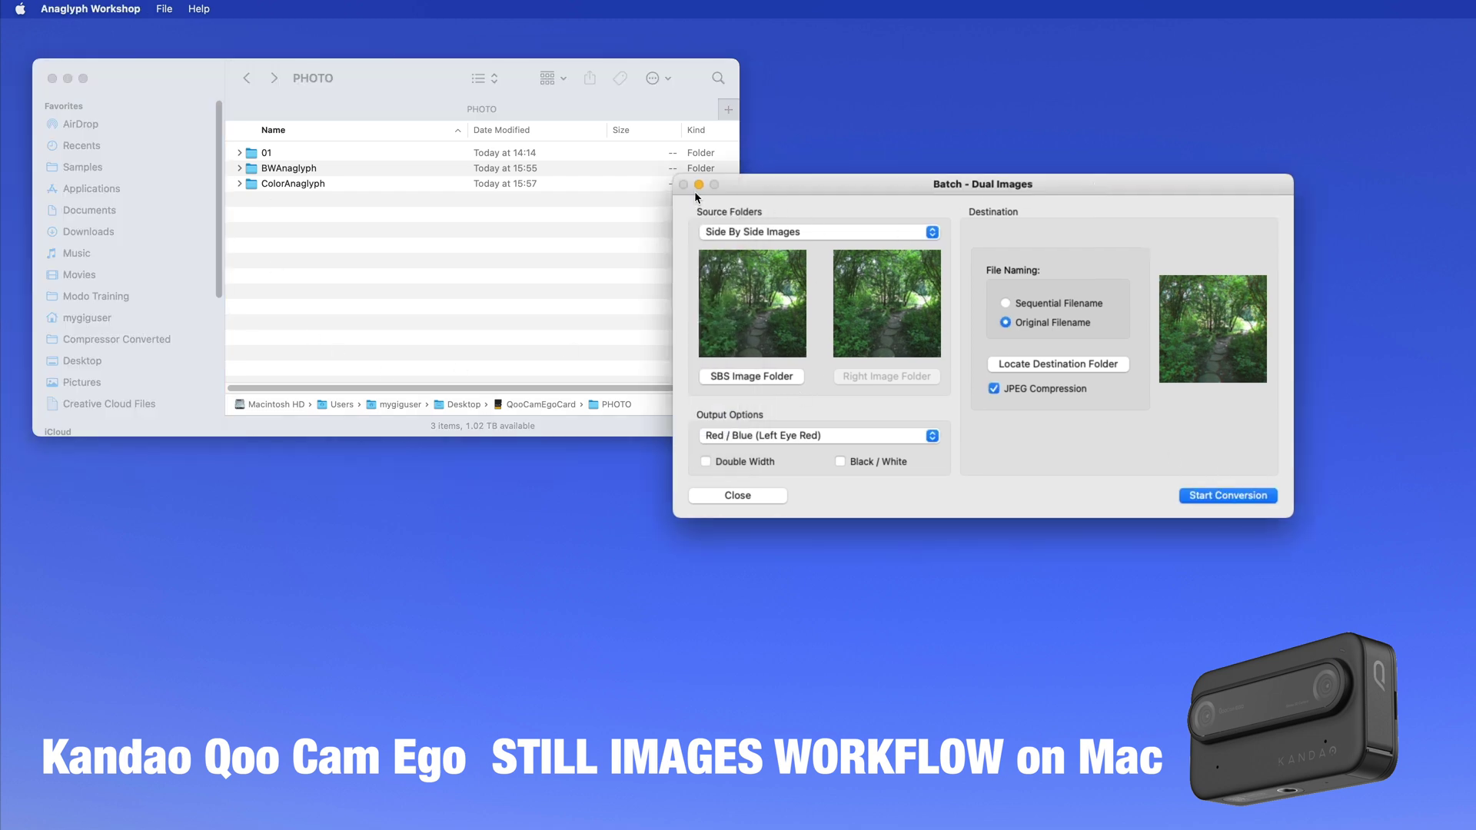
click(738, 495)
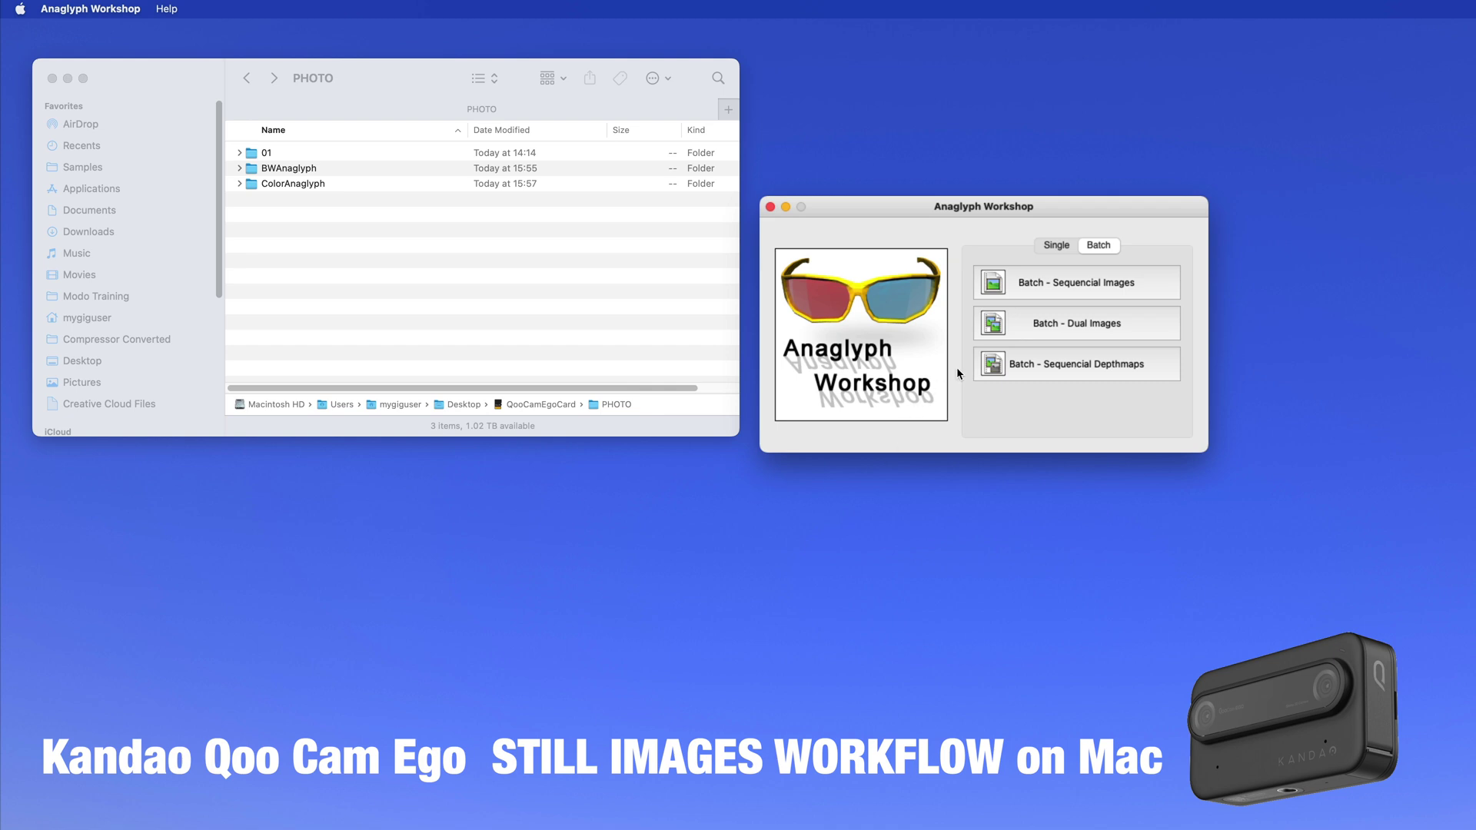
click(1053, 246)
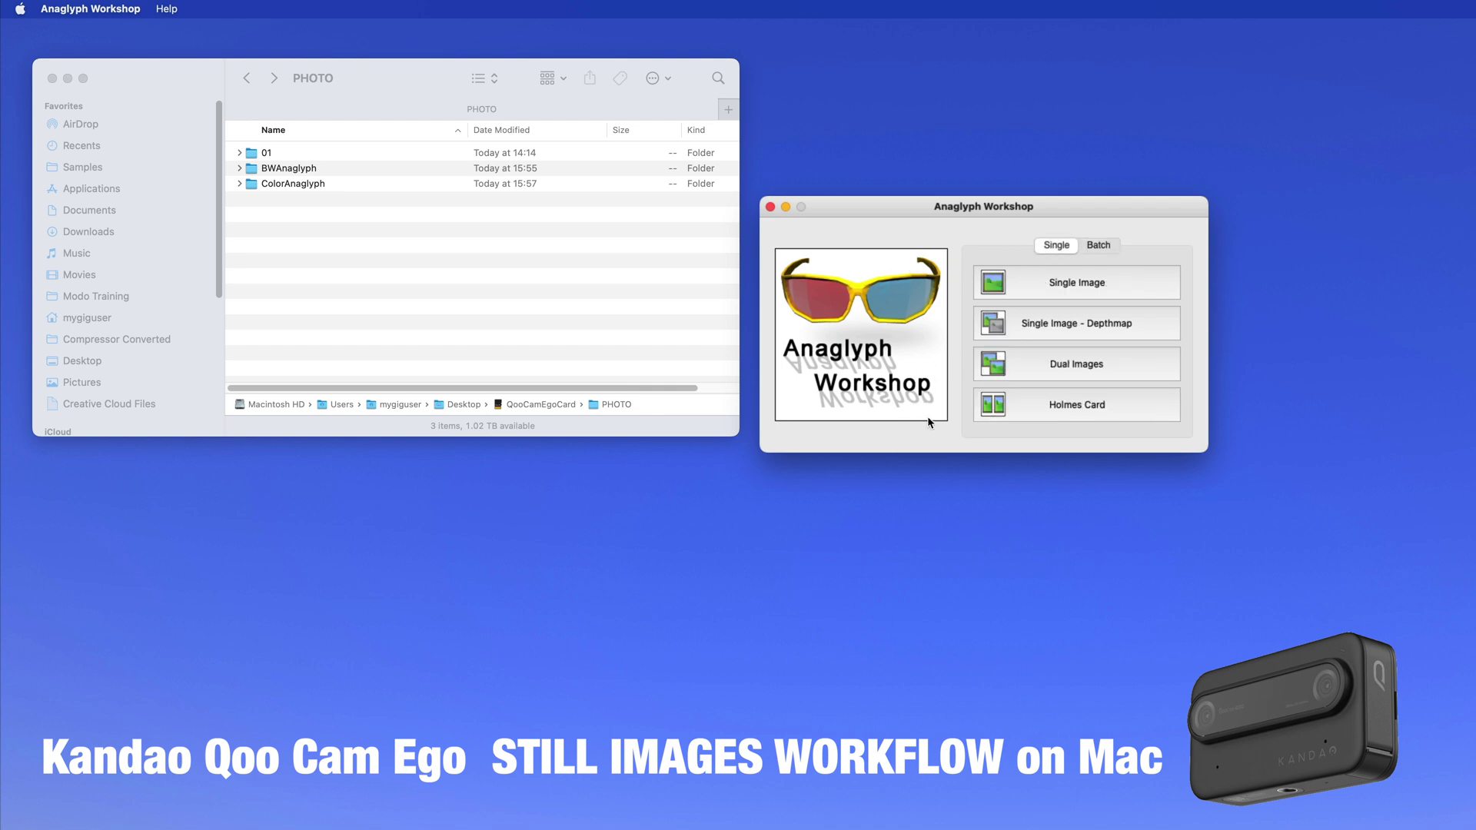
click(1080, 365)
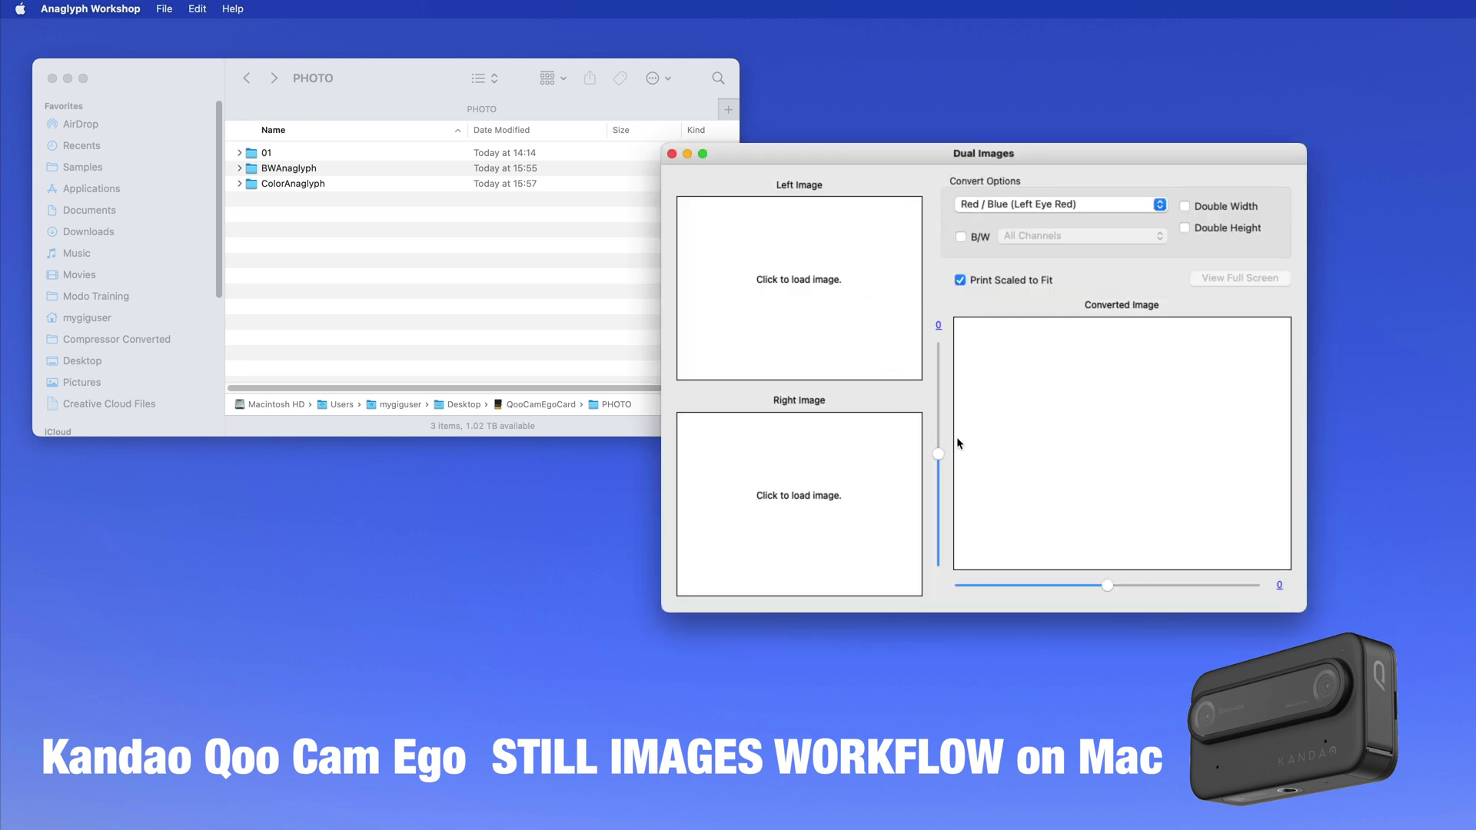
- Drag 0013_20220722_070815.jpg from folder 01 into both the Left Image and Right Image slots
click(240, 153)
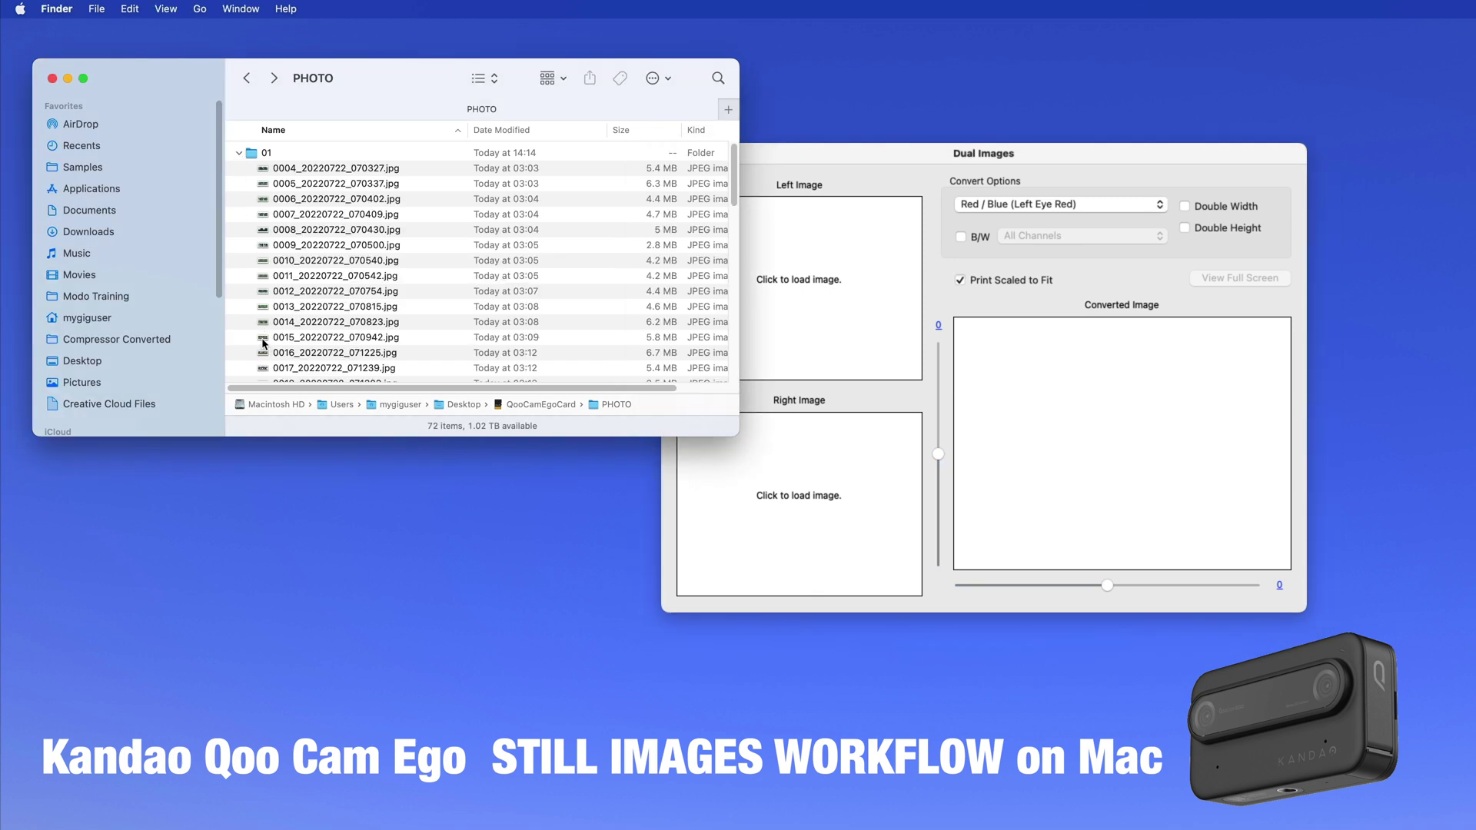
drag(263, 344, 794, 297)
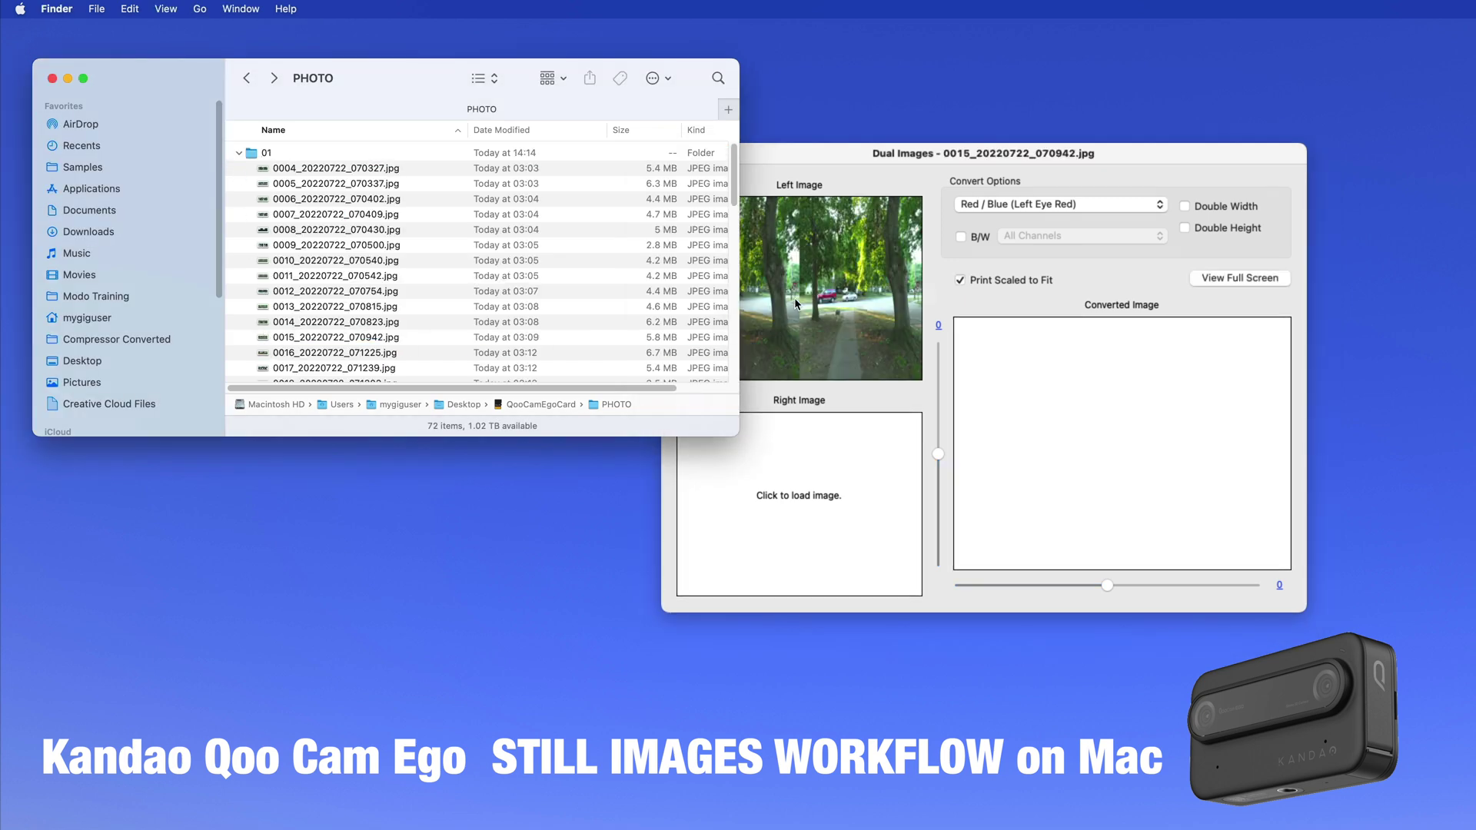
click(821, 311)
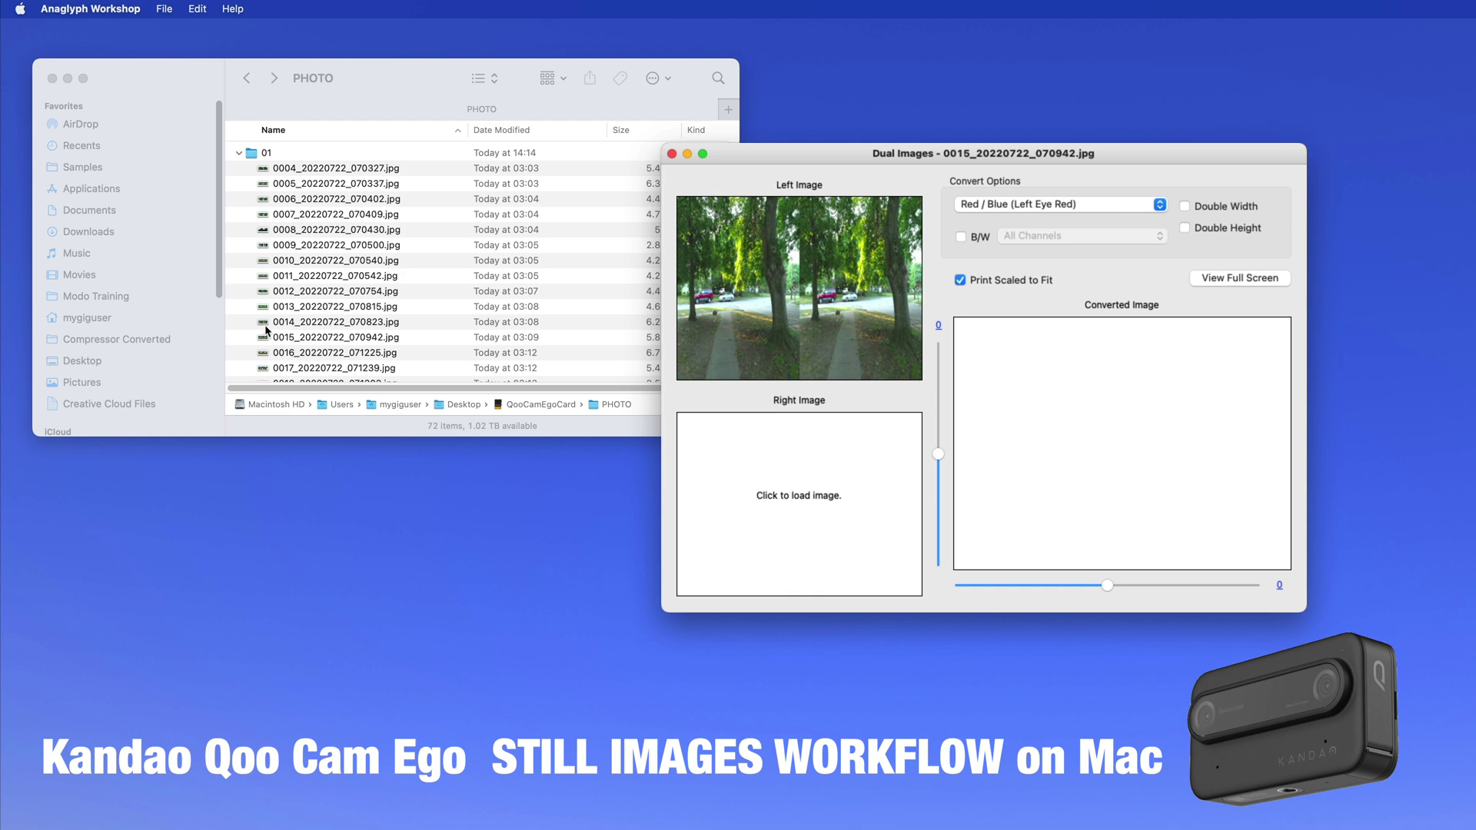
drag(266, 309, 711, 309)
drag(267, 307, 732, 454)
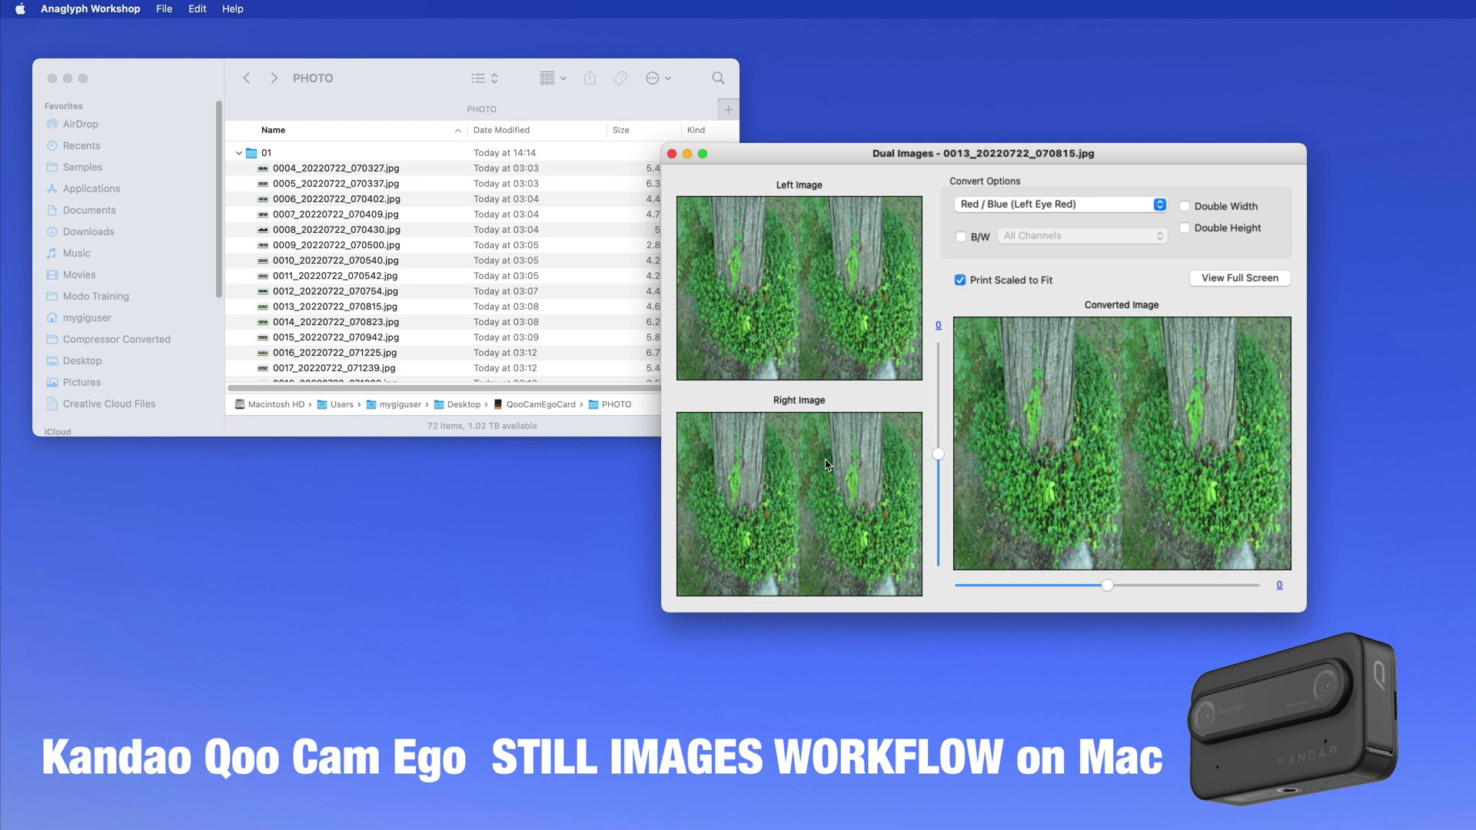
- Switch the conversion type to Side-By-Side Parallel - Full
click(778, 293)
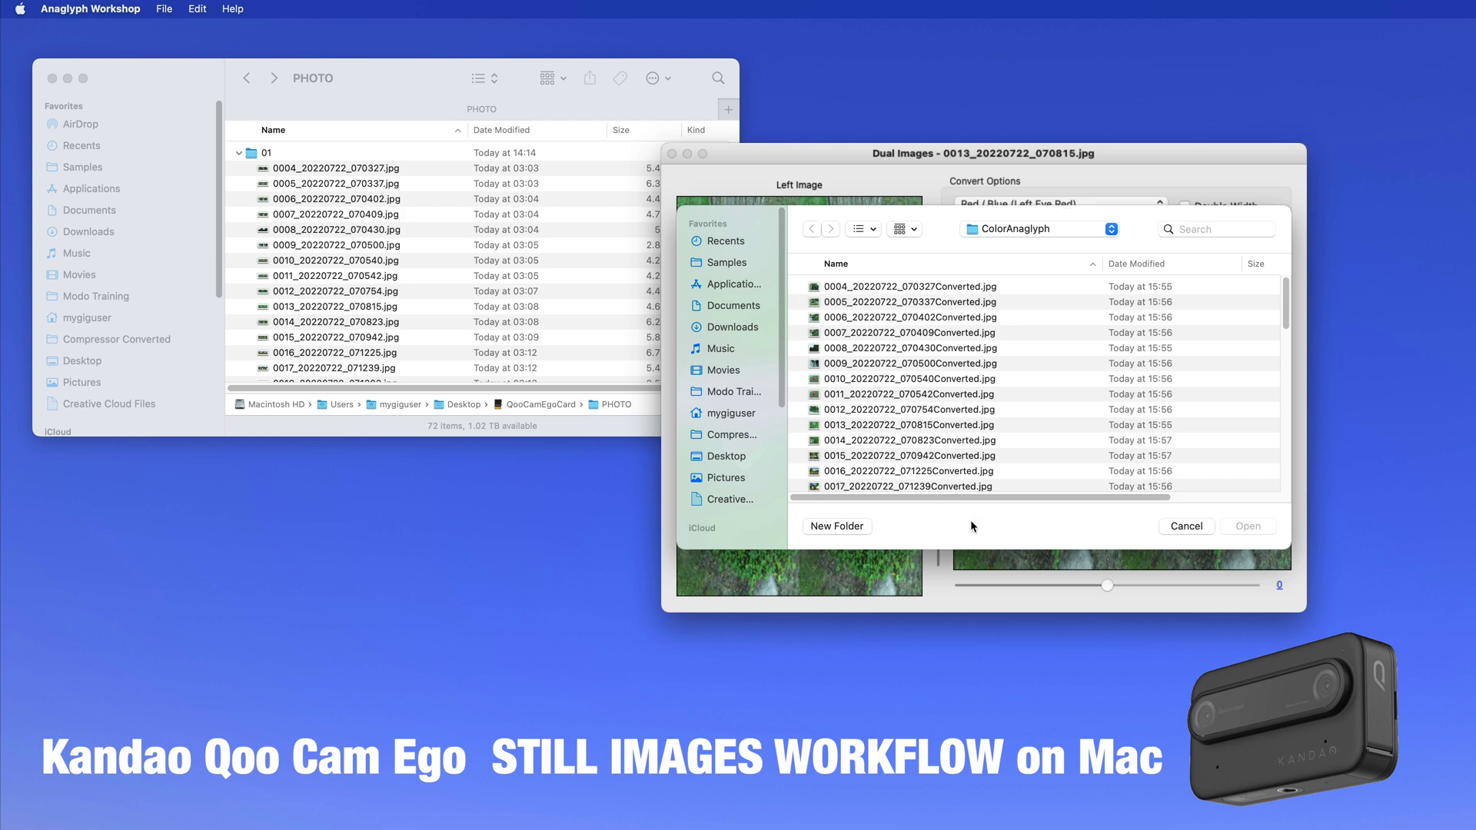
click(1183, 526)
click(1084, 208)
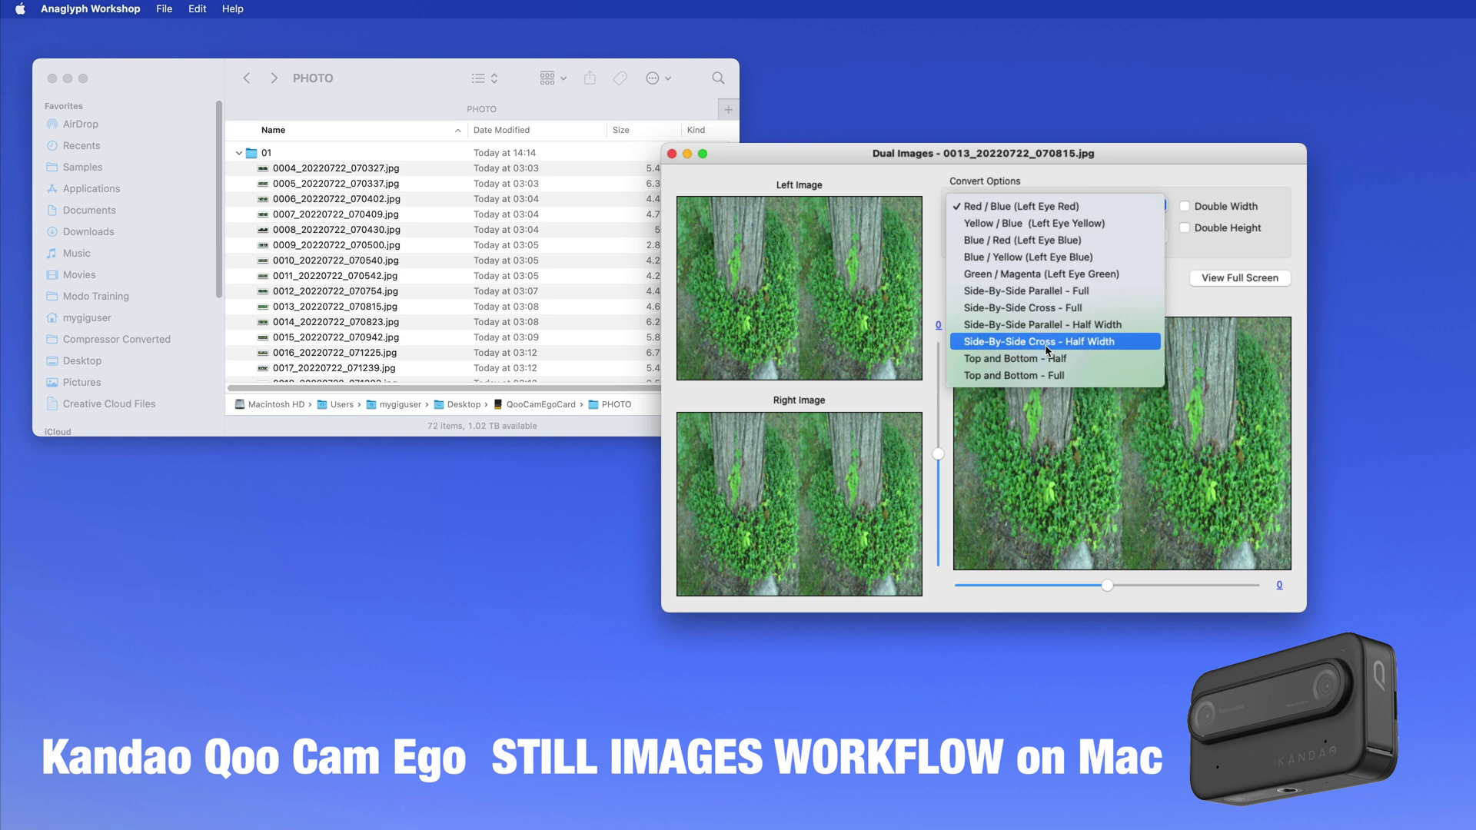
click(1034, 292)
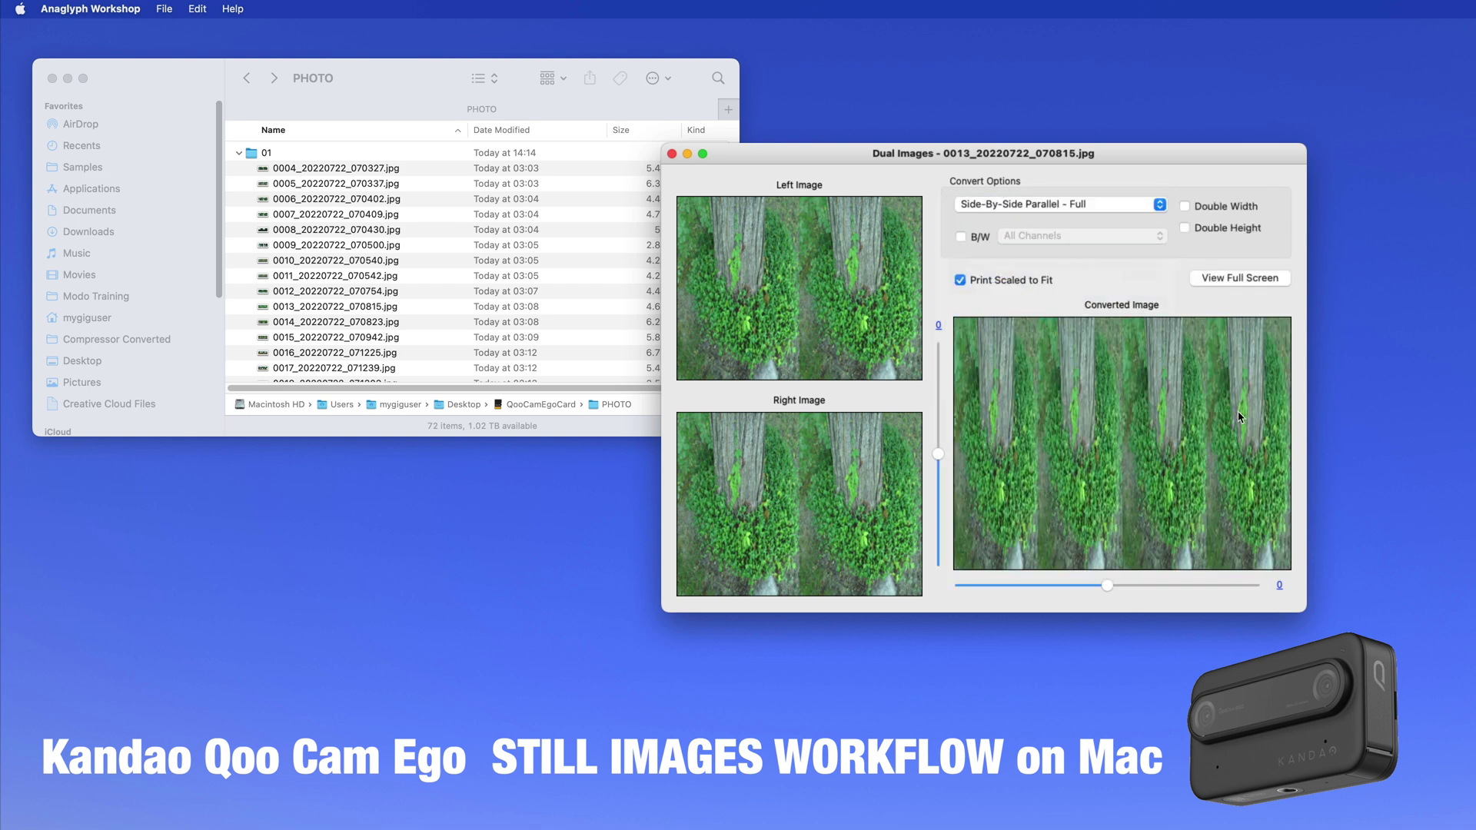
- Revert to Red / Blue, then close Dual Images and discard the anaglyph
click(974, 206)
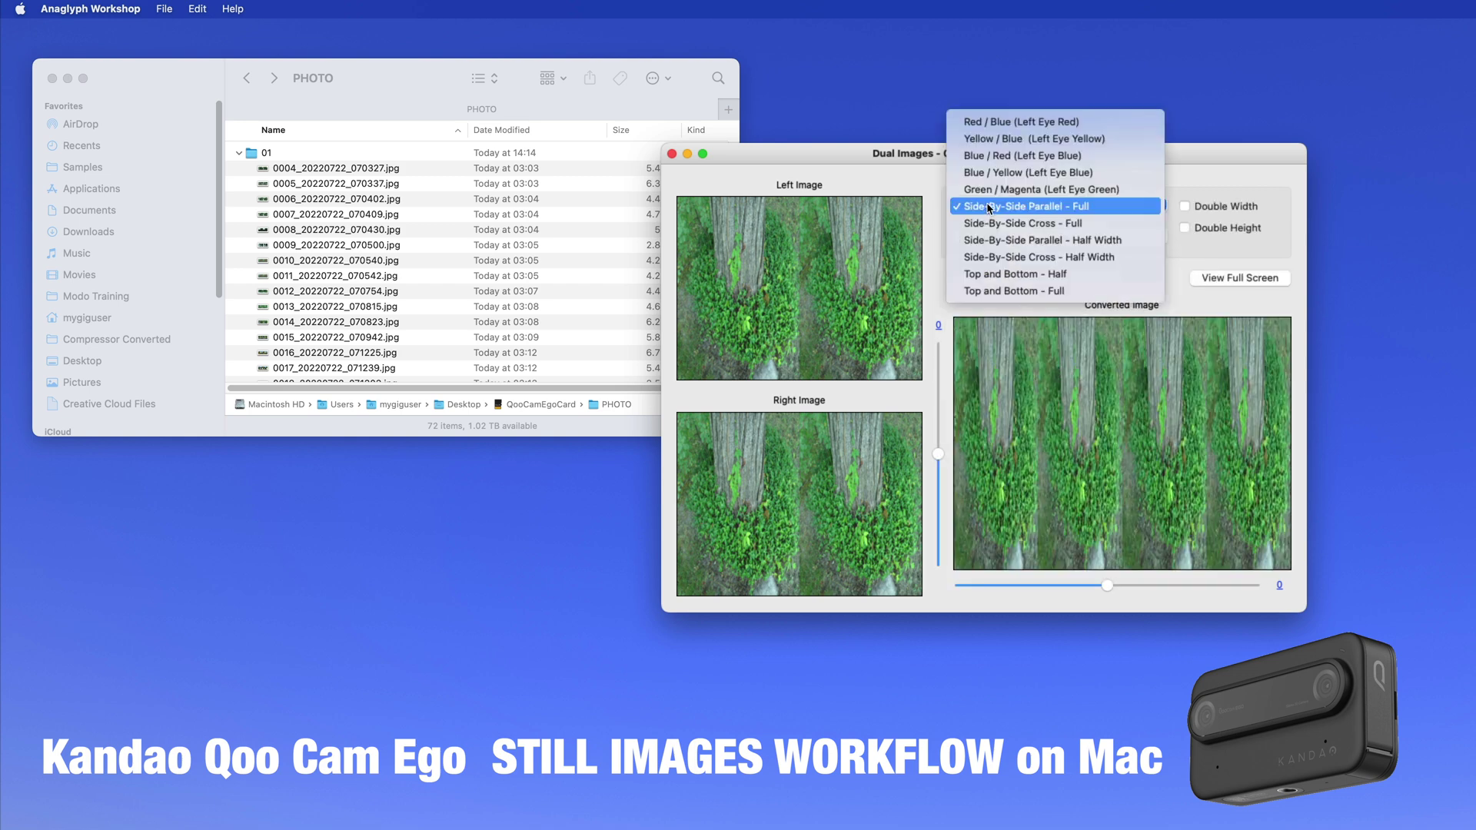
click(991, 122)
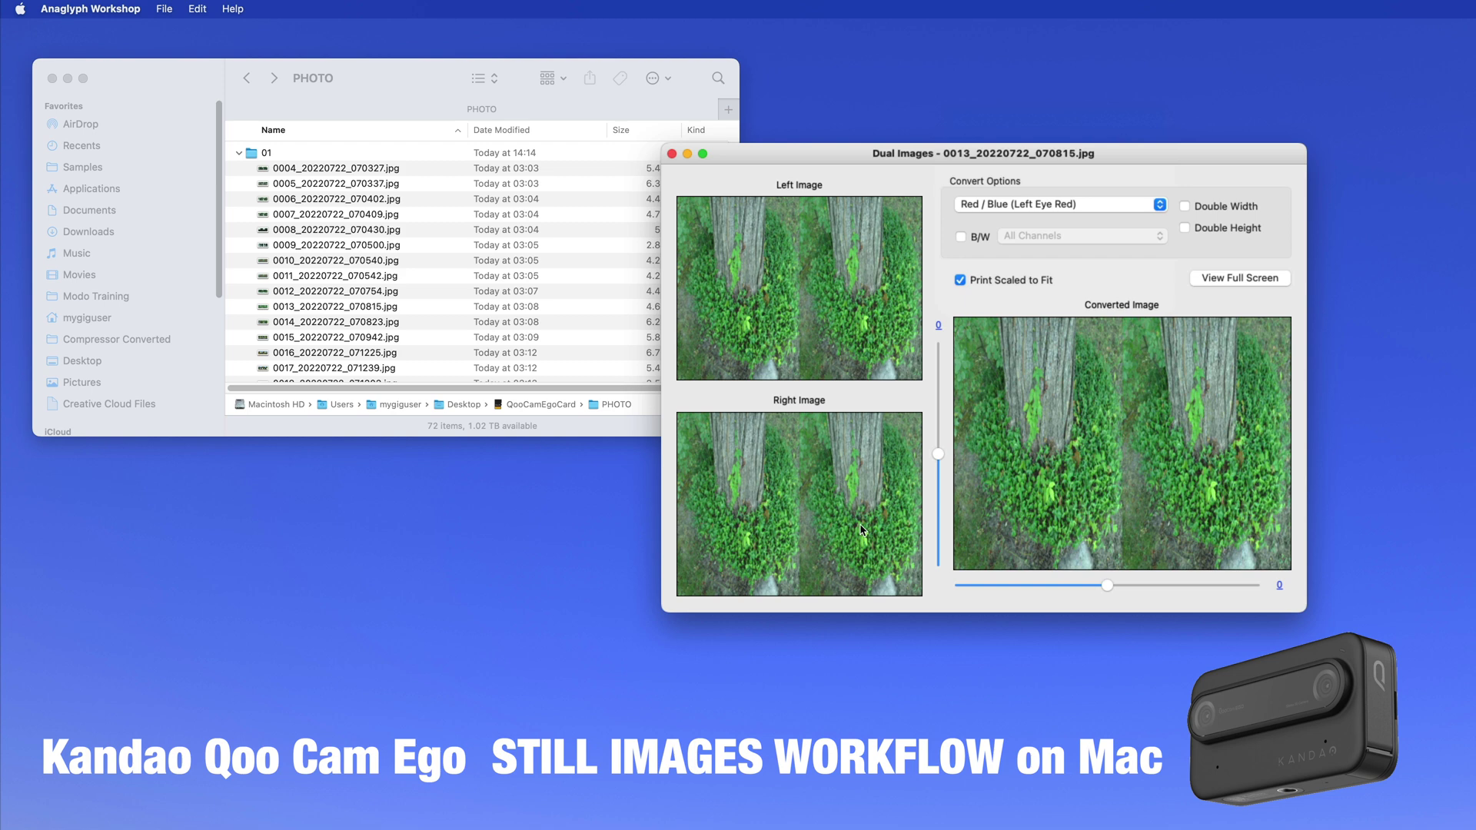
click(671, 156)
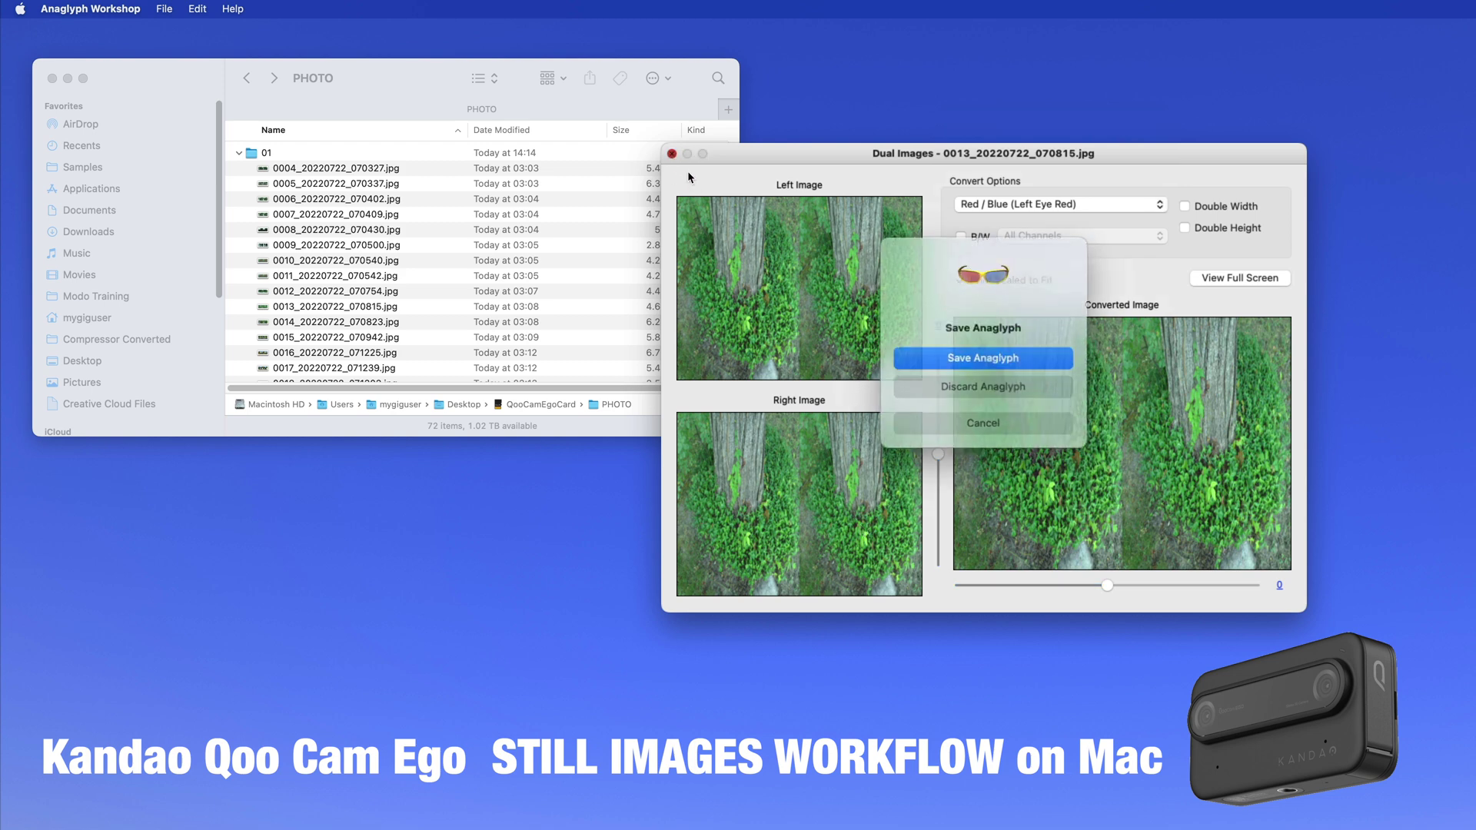
click(962, 385)
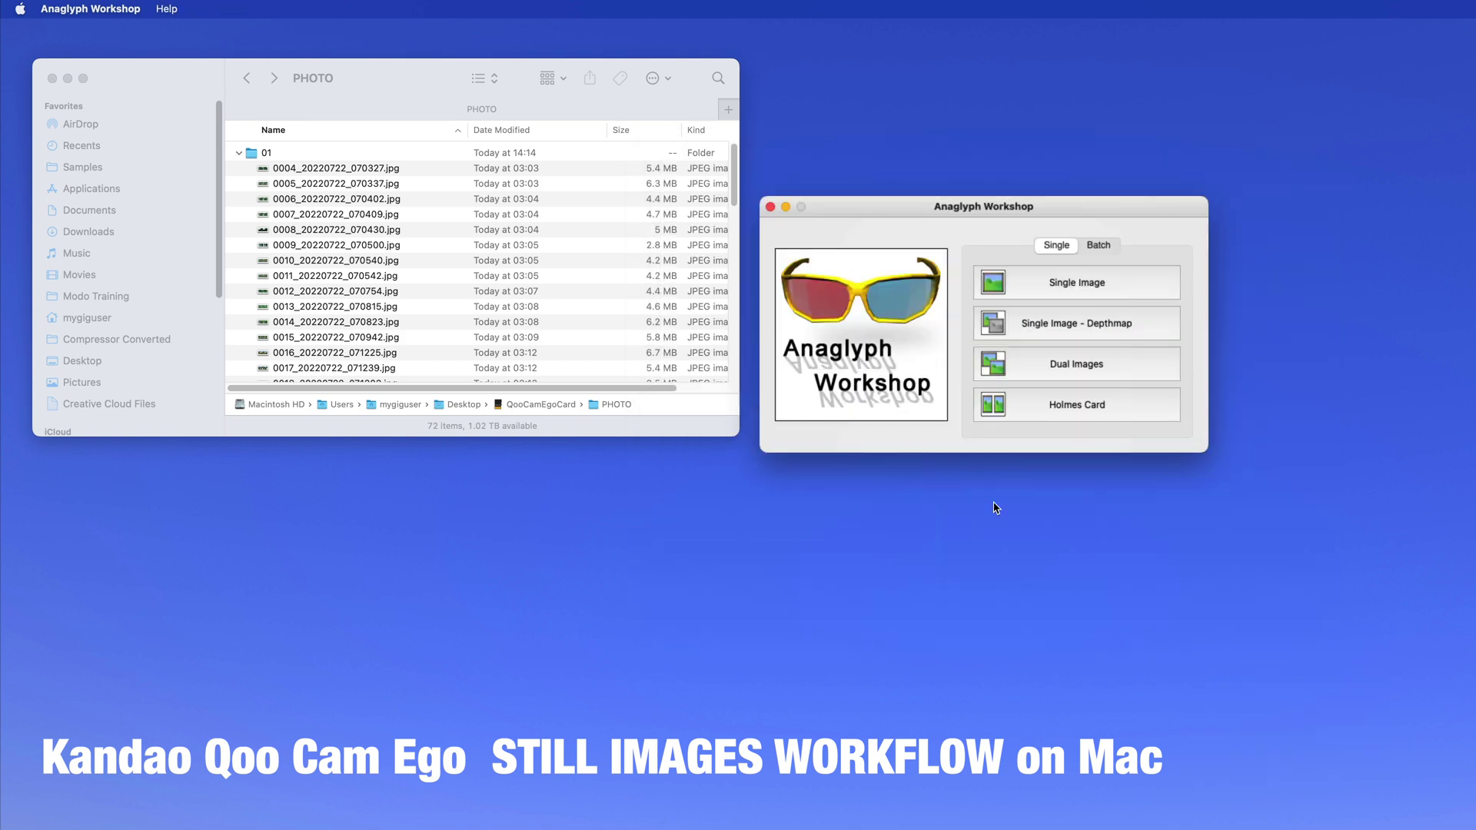